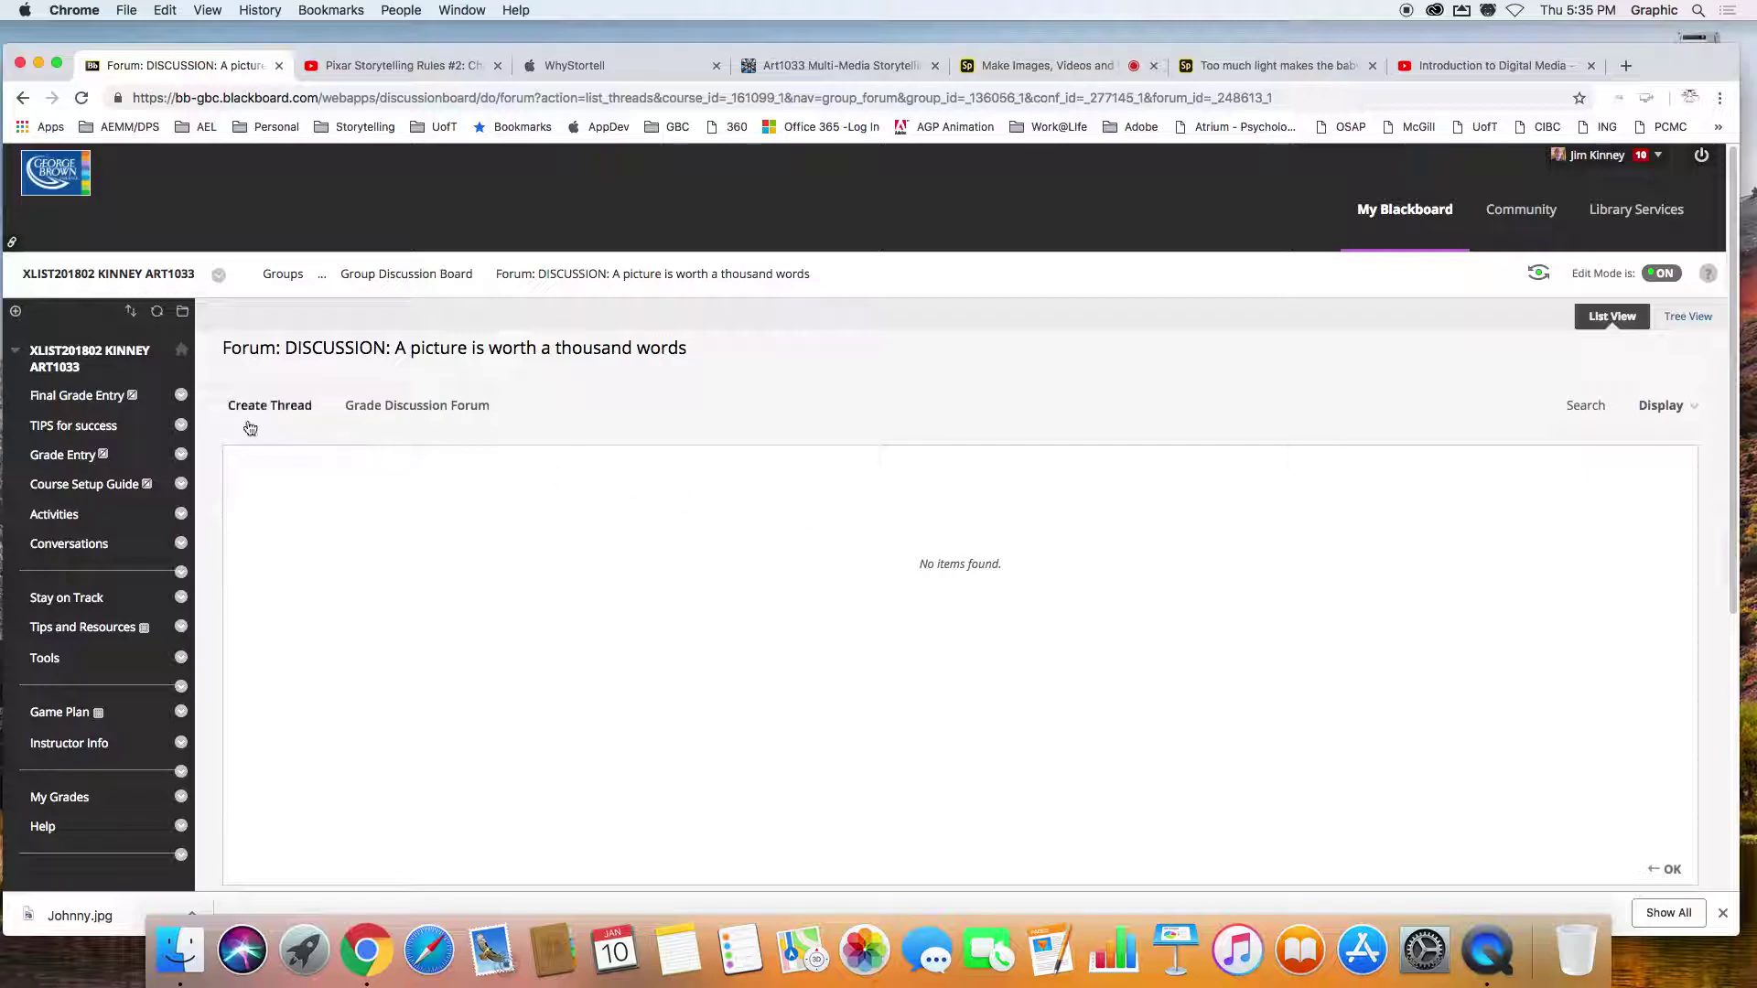
Create a new thread in the group forum with the subject DRAFT.
{"action": "left_click", "coordinate": [269, 406]}
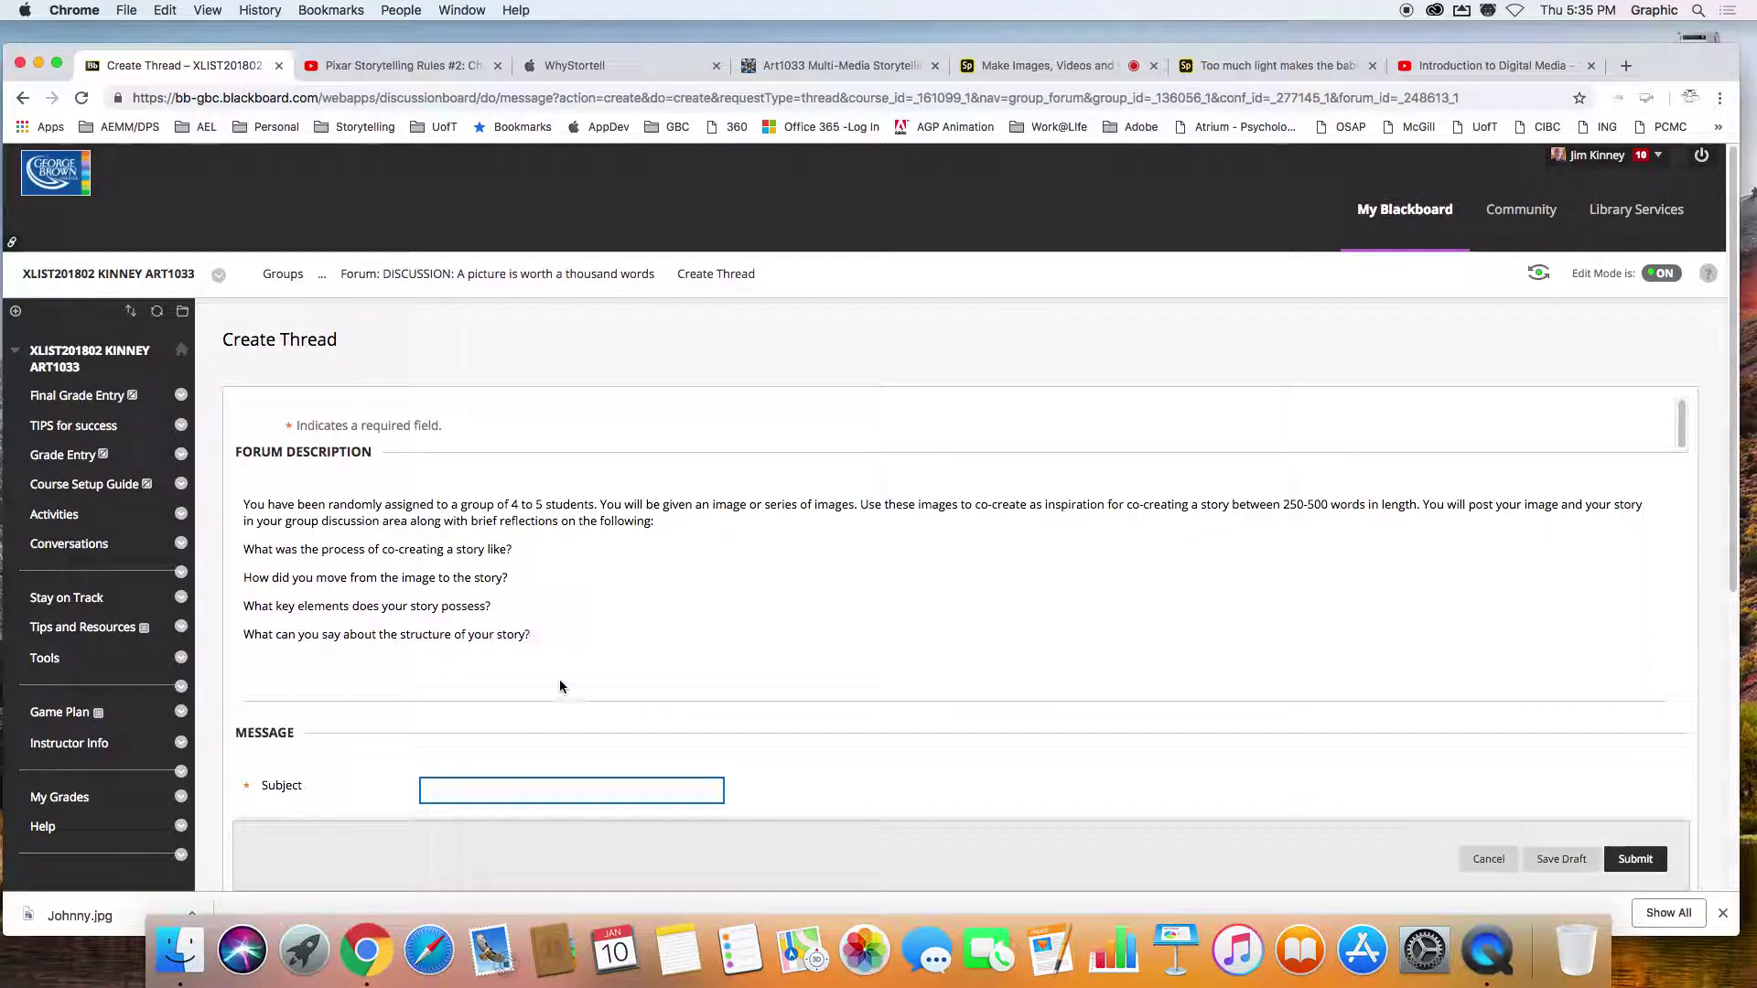
{"action": "left_click", "coordinate": [443, 574]}
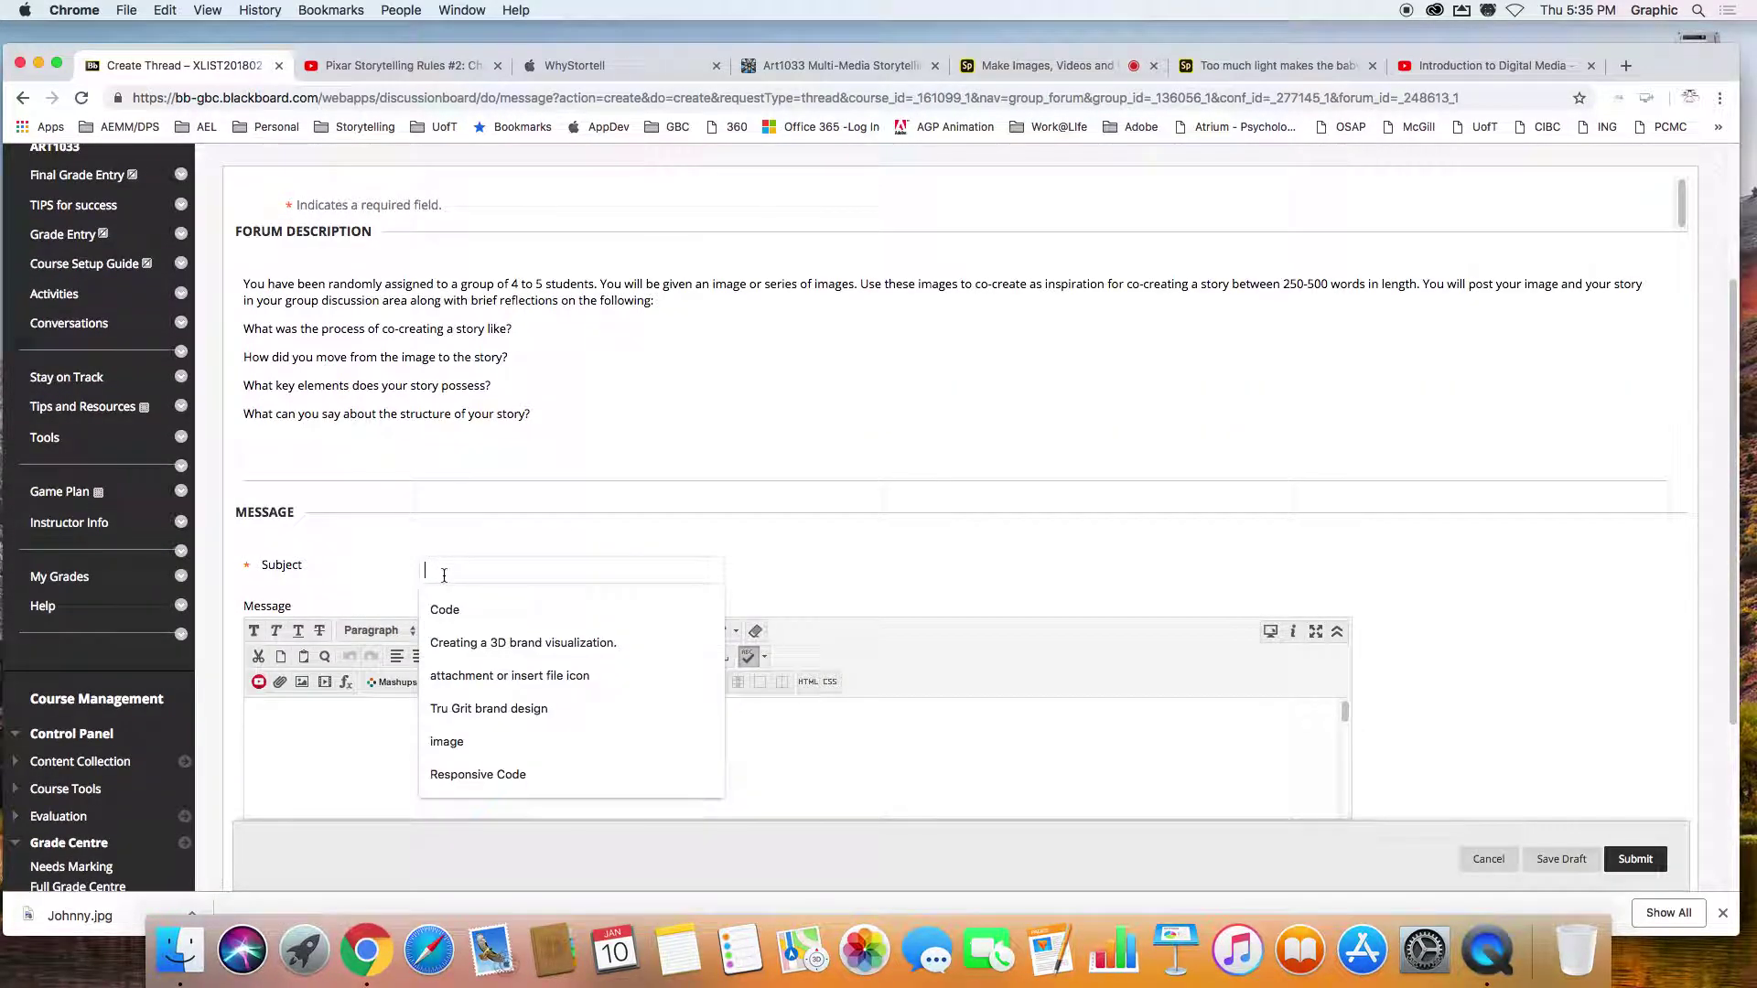
{"action": "type", "text": "Draft"}
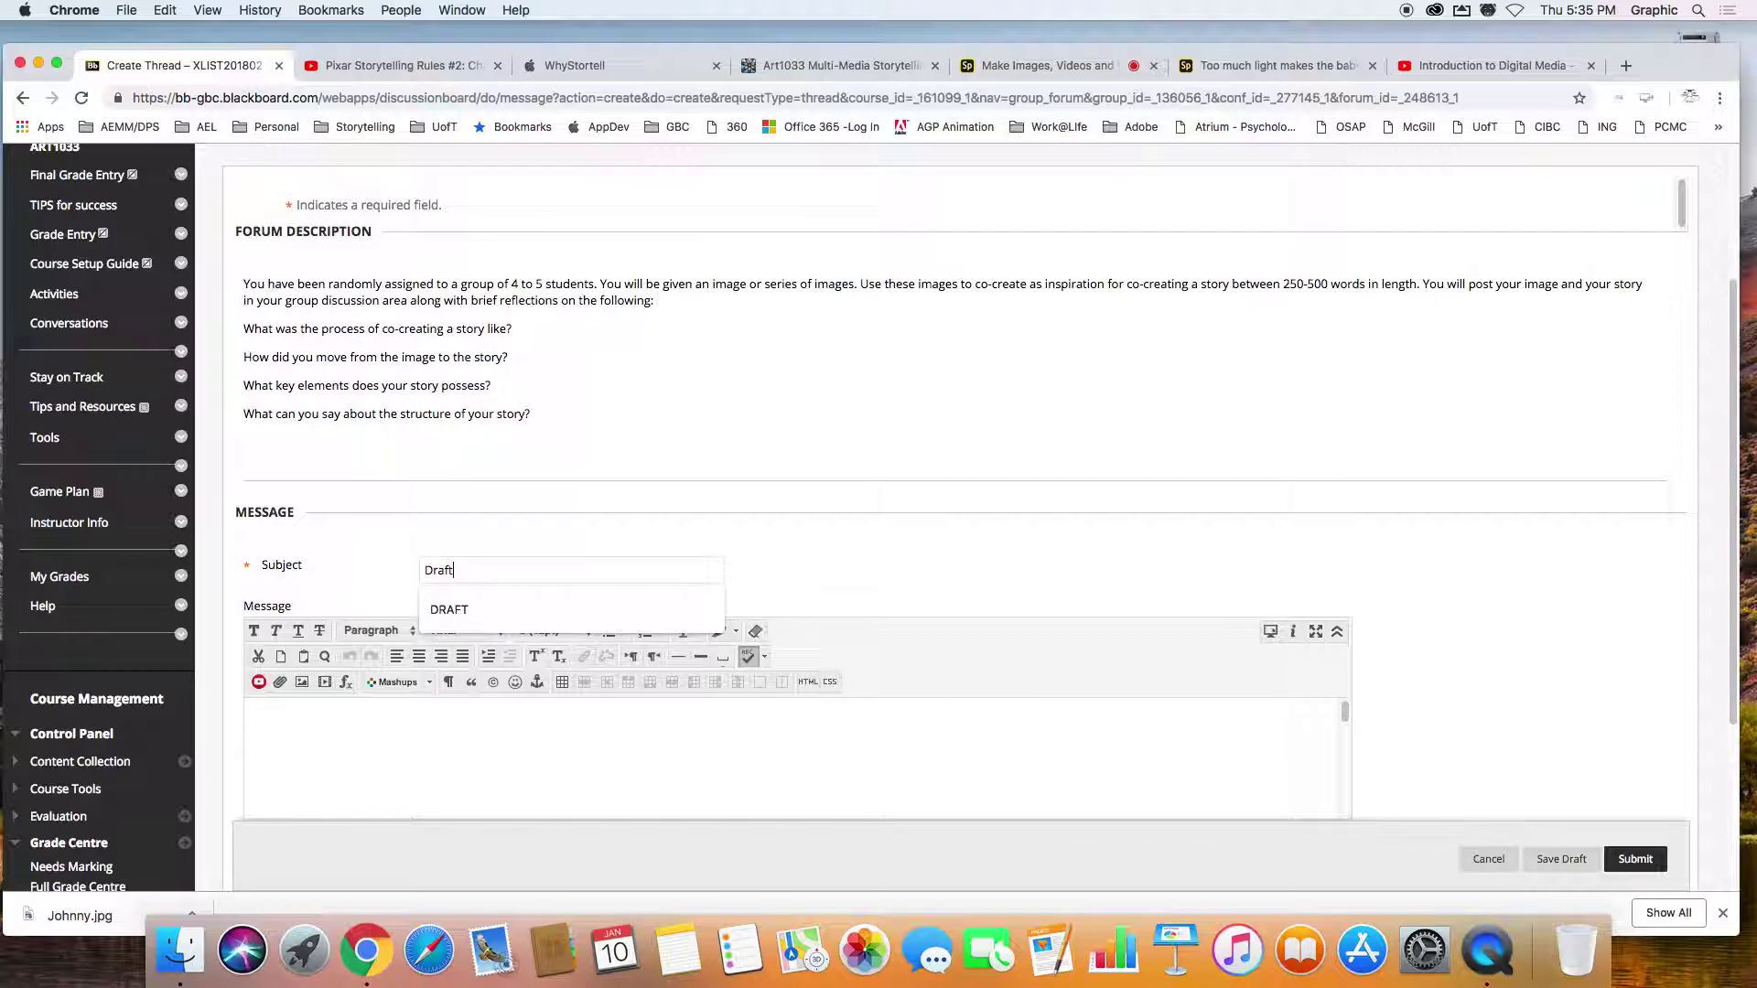
{"action": "left_click", "coordinate": [449, 610]}
{"action": "left_click", "coordinate": [394, 748]}
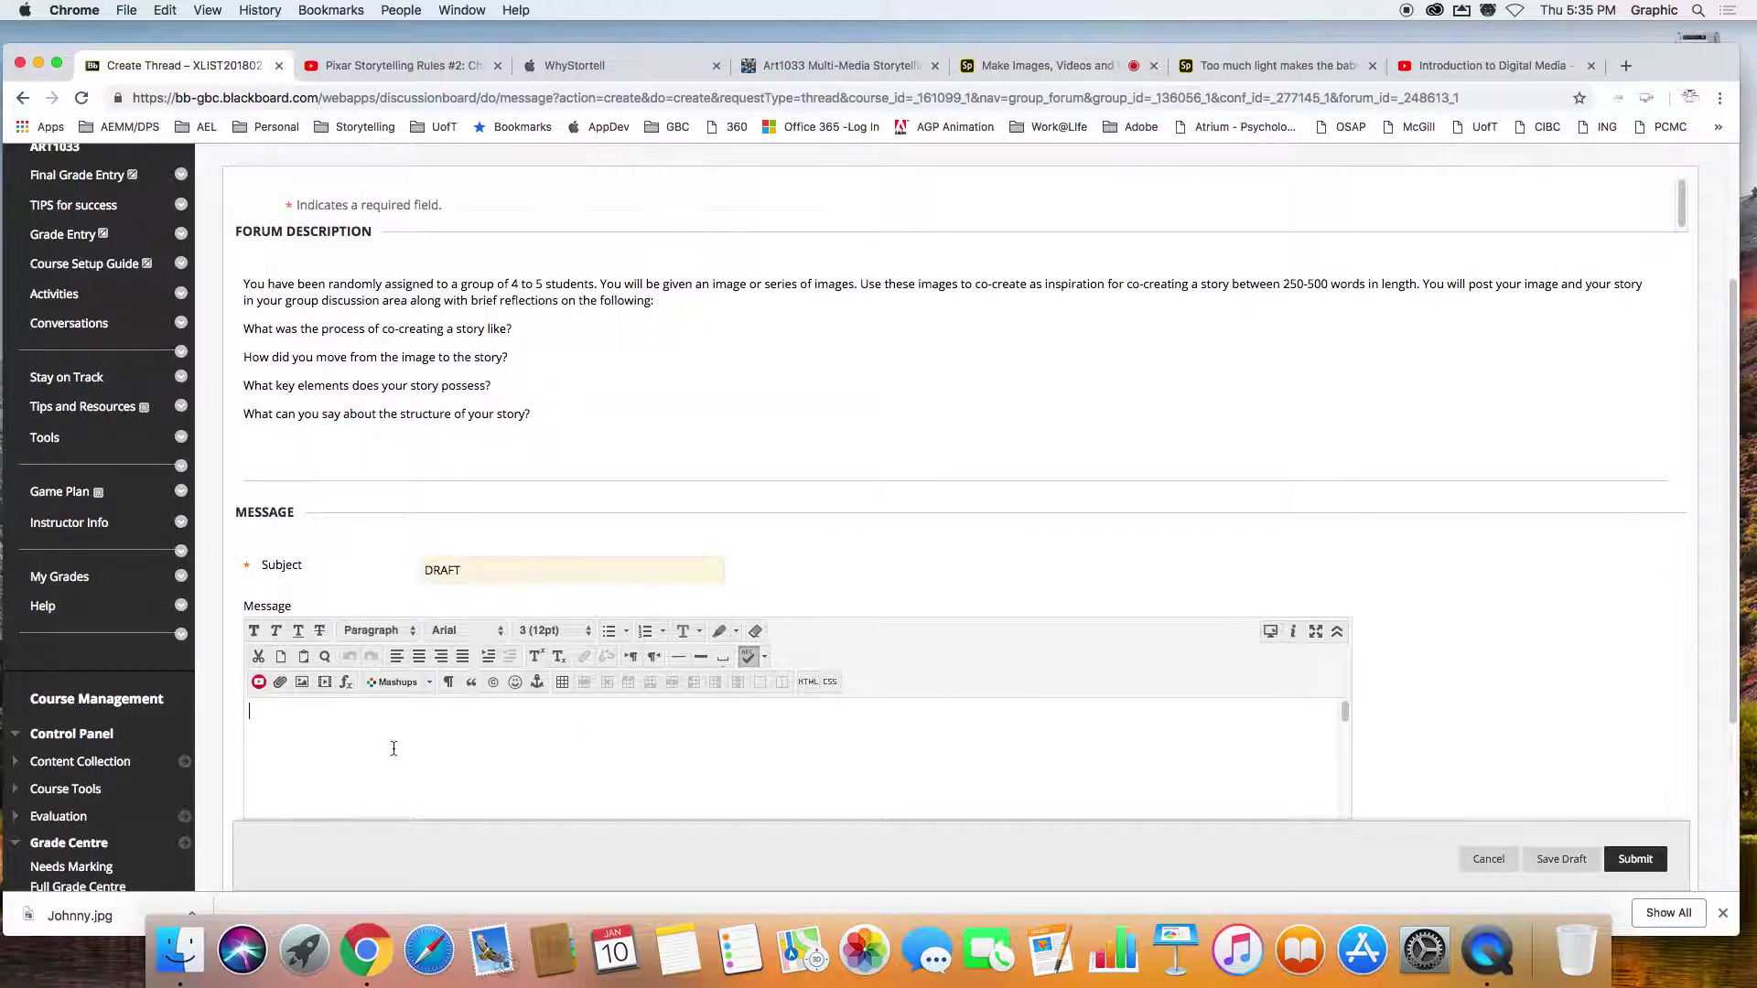
Start adding an image to the message and choose Johnny.jpg from the Desktop as its source.
{"action": "scroll", "coordinate": [367, 489], "scroll_direction": "down", "scroll_amount": 5}
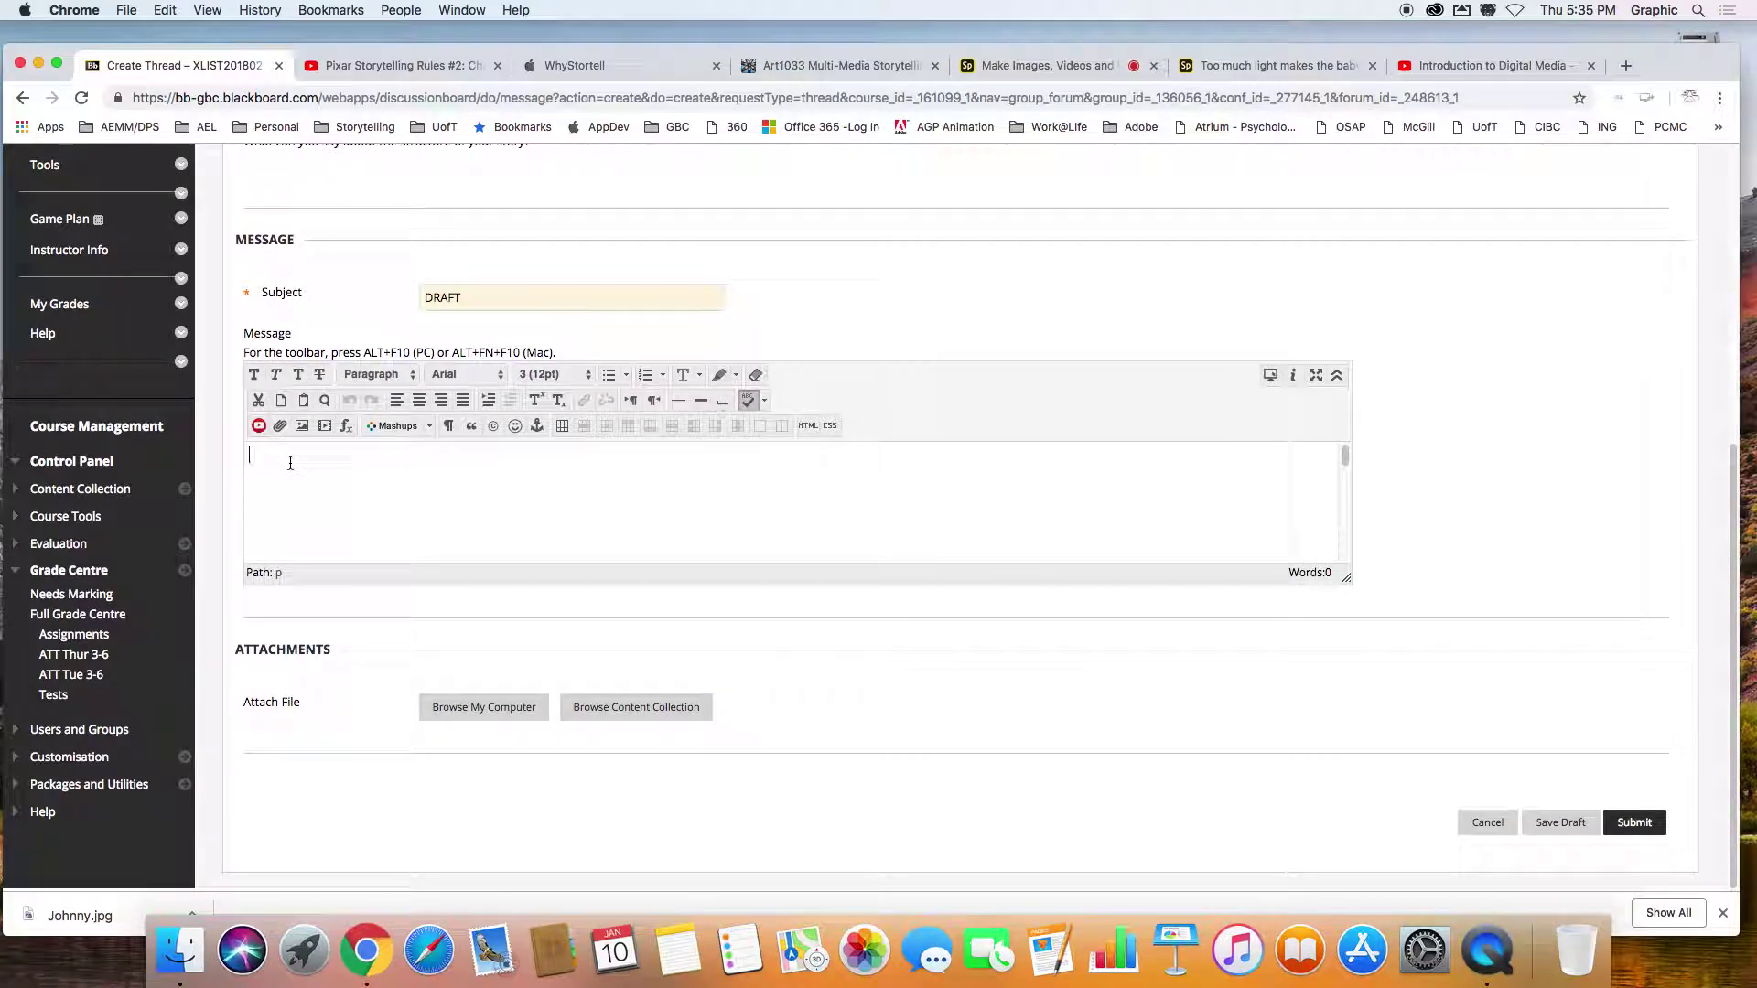
{"action": "left_click", "coordinate": [305, 426]}
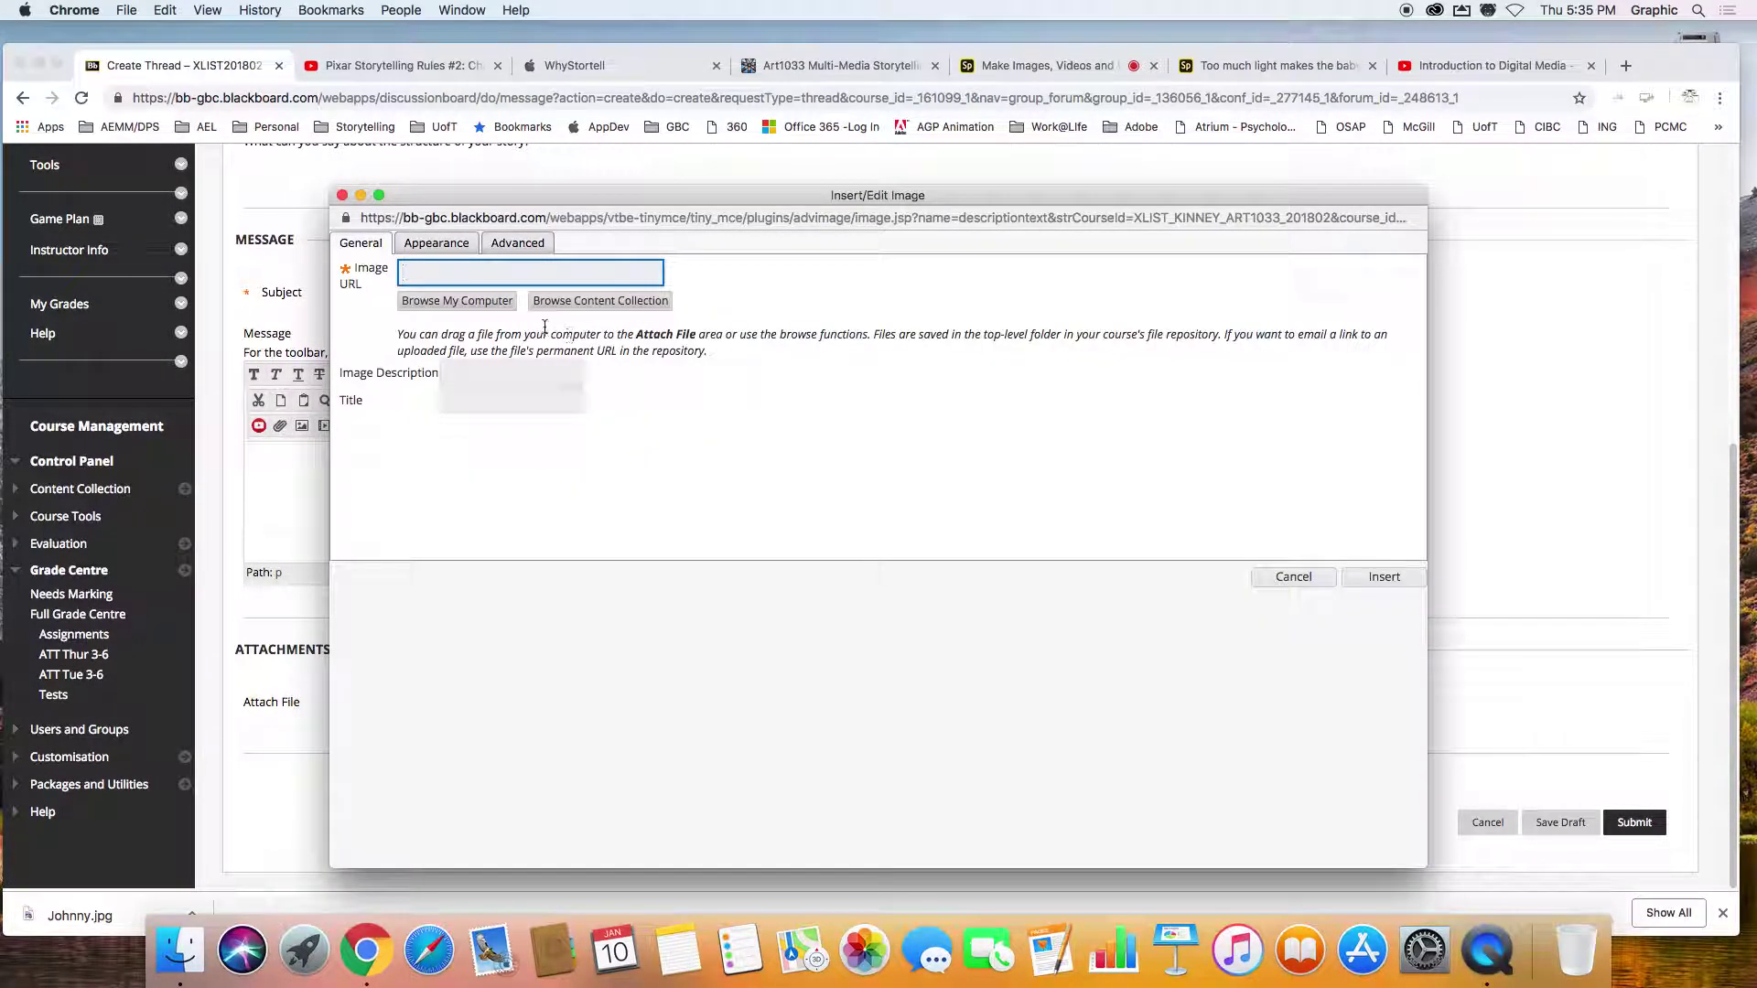
{"action": "left_click", "coordinate": [455, 301]}
{"action": "left_click", "coordinate": [720, 272]}
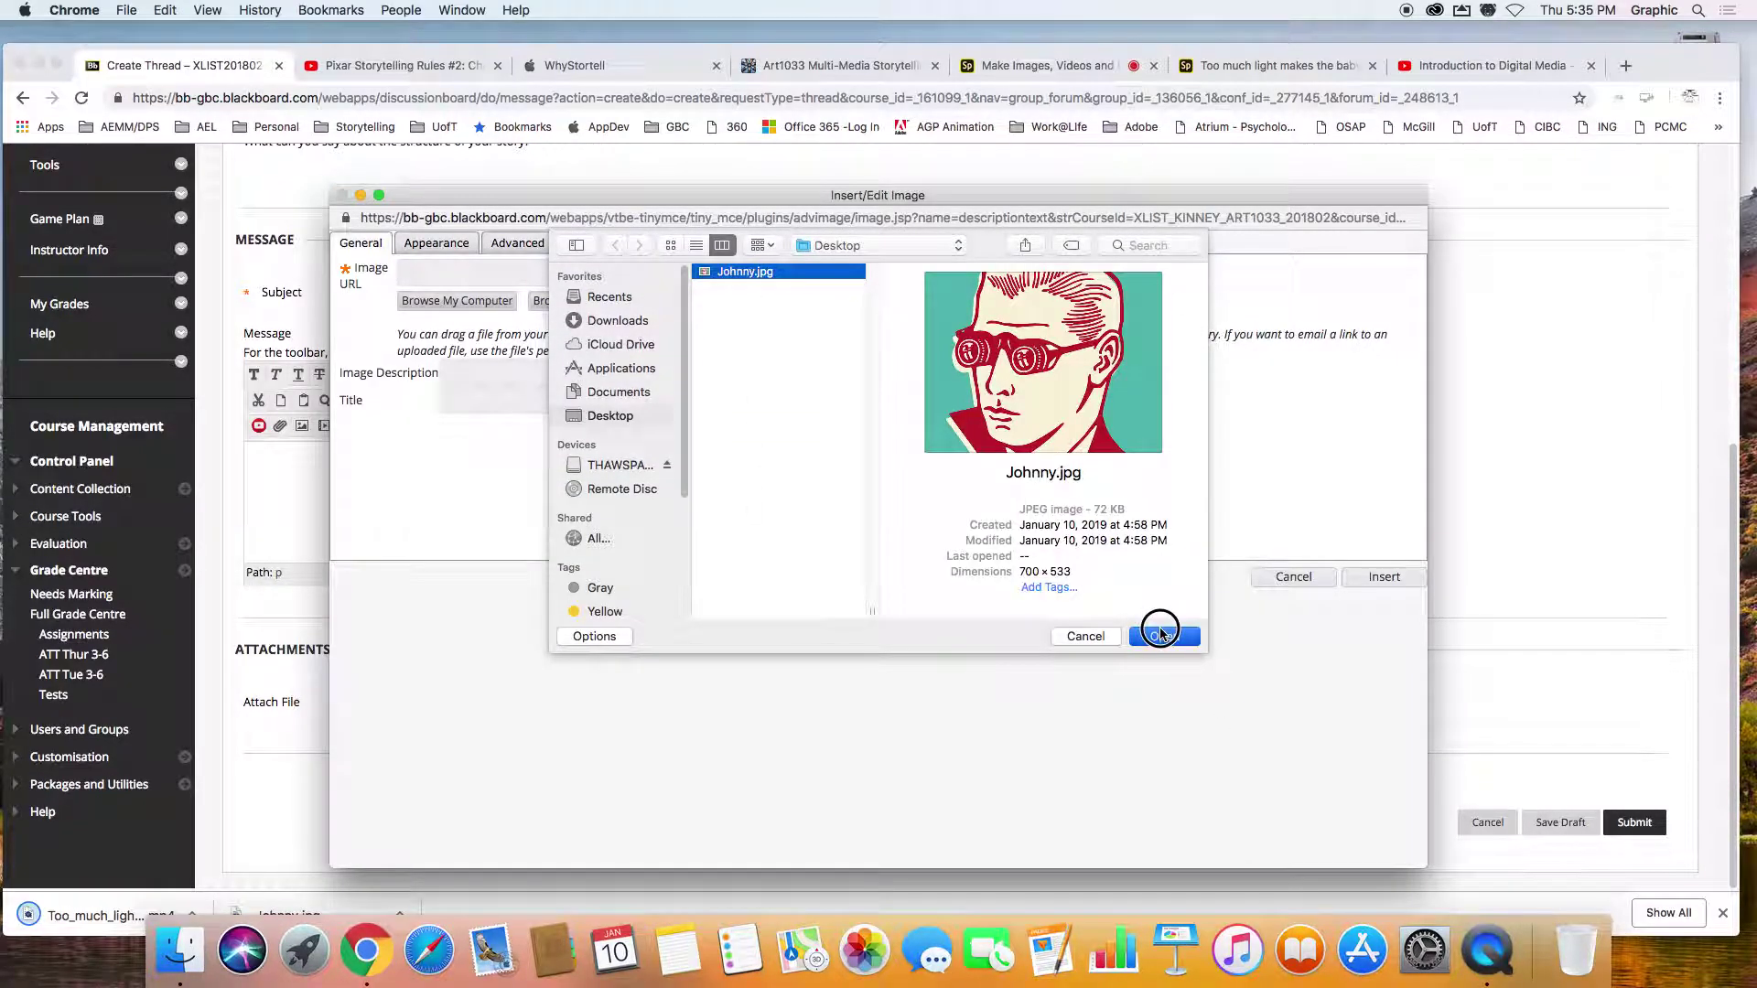
{"action": "left_click", "coordinate": [1163, 637]}
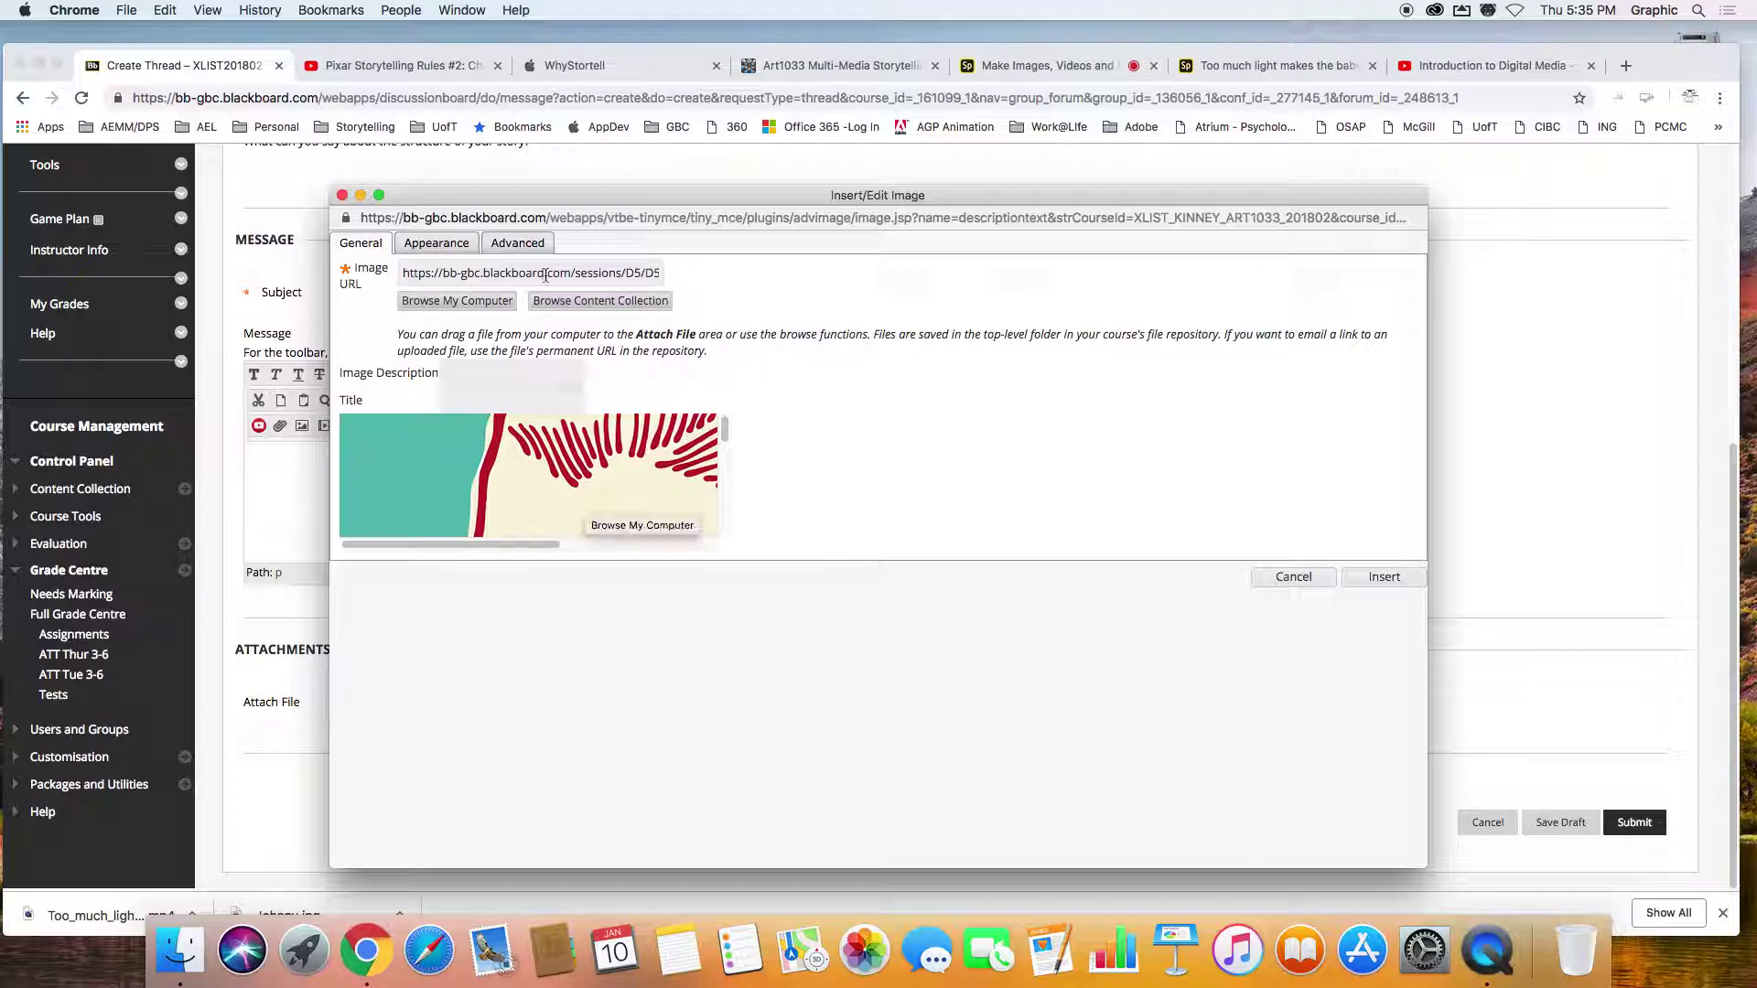
Set the image width to 500 px and insert it into the message without an image description.
{"action": "left_click", "coordinate": [437, 243]}
{"action": "left_click_drag", "start_coordinate": [493, 298], "coordinate": [424, 301]}
{"action": "type", "text": "500"}
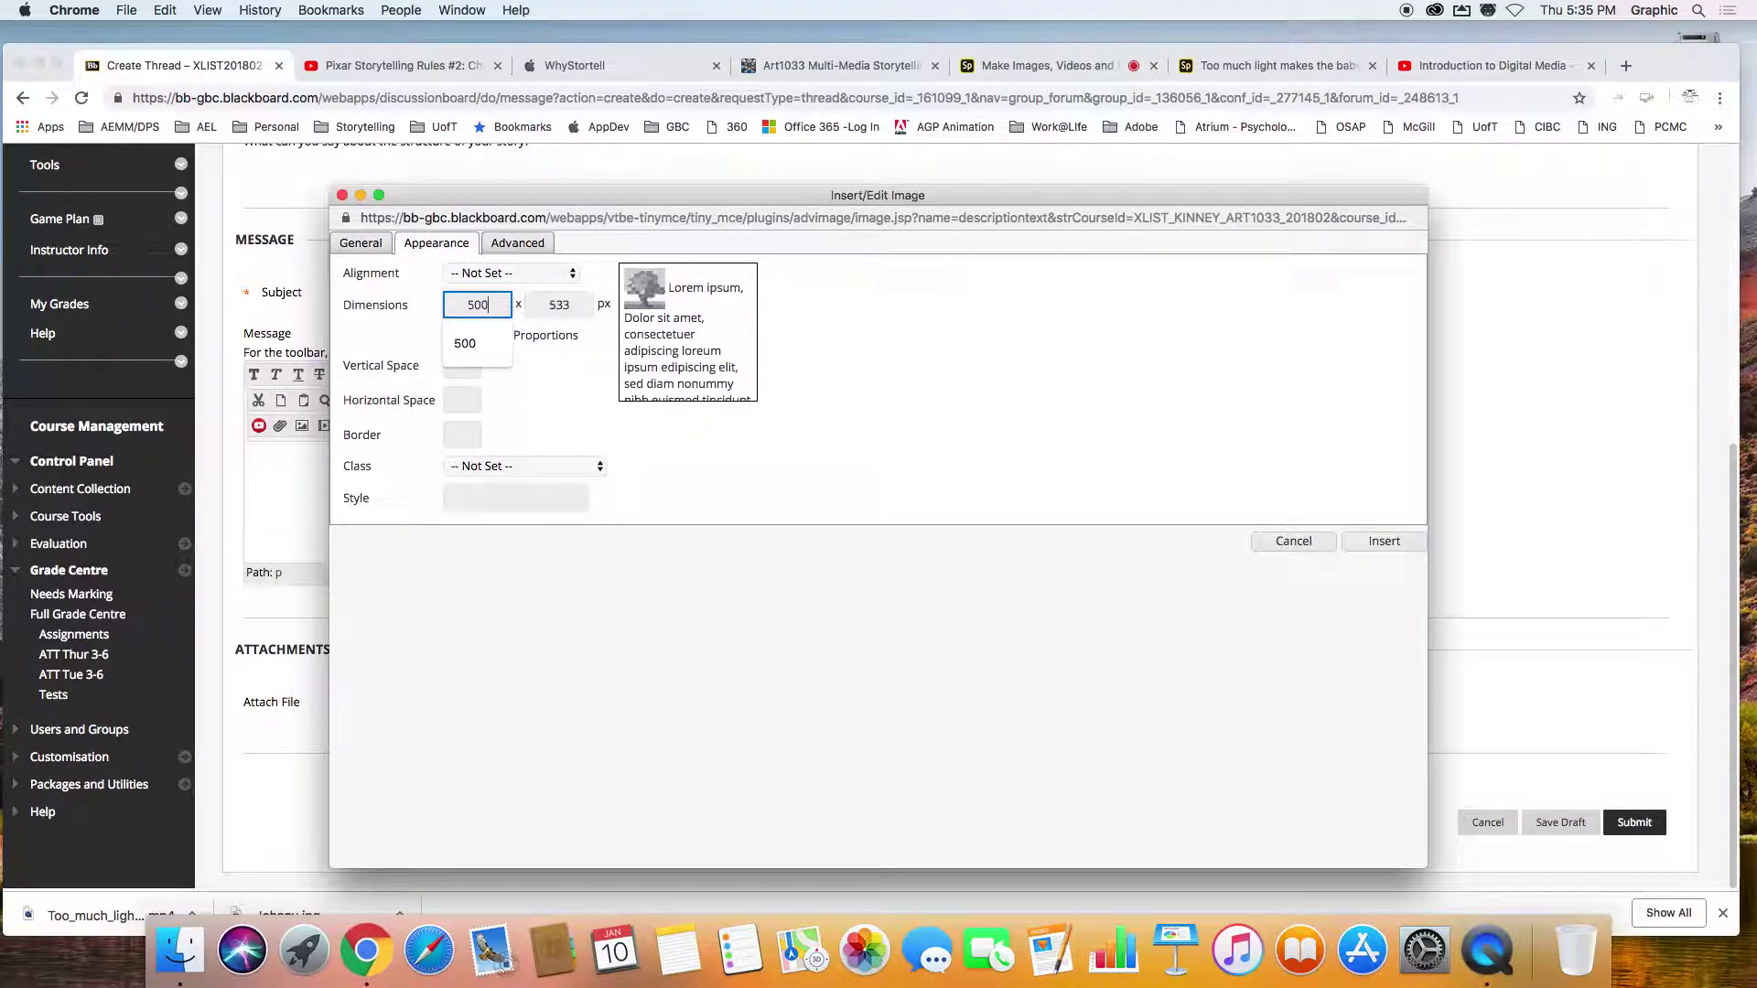
{"action": "left_click", "coordinate": [480, 342]}
{"action": "left_click", "coordinate": [361, 243]}
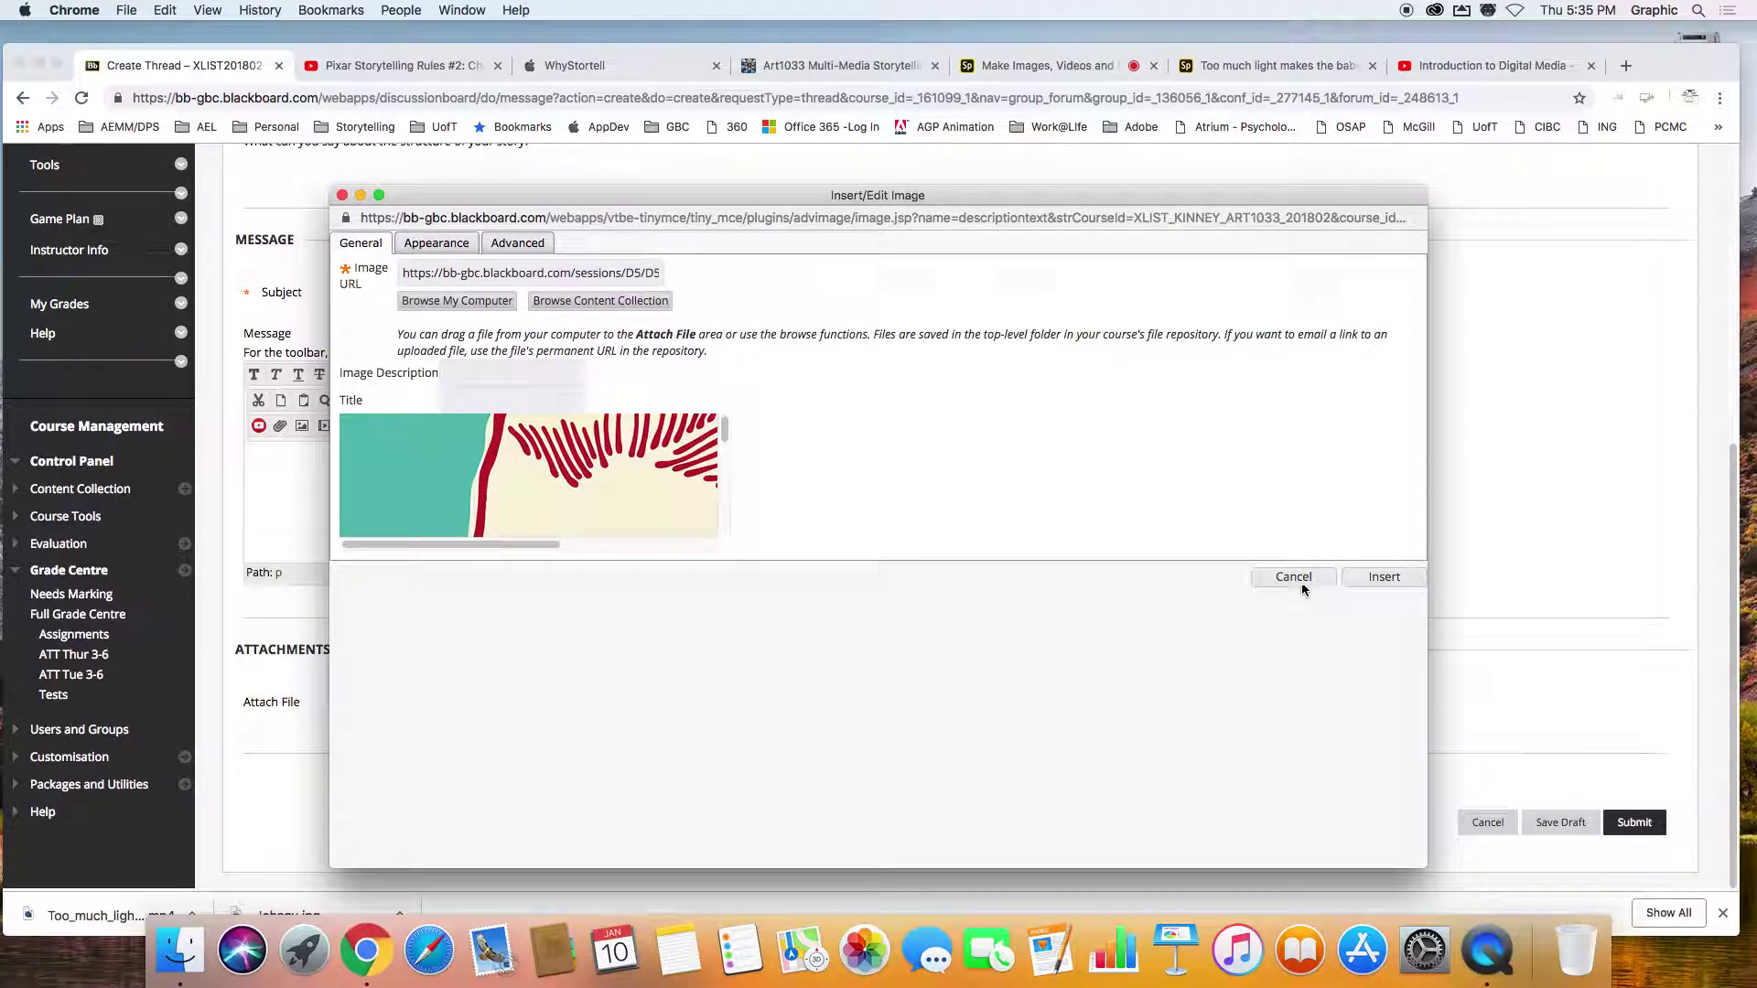
{"action": "left_click", "coordinate": [1378, 573]}
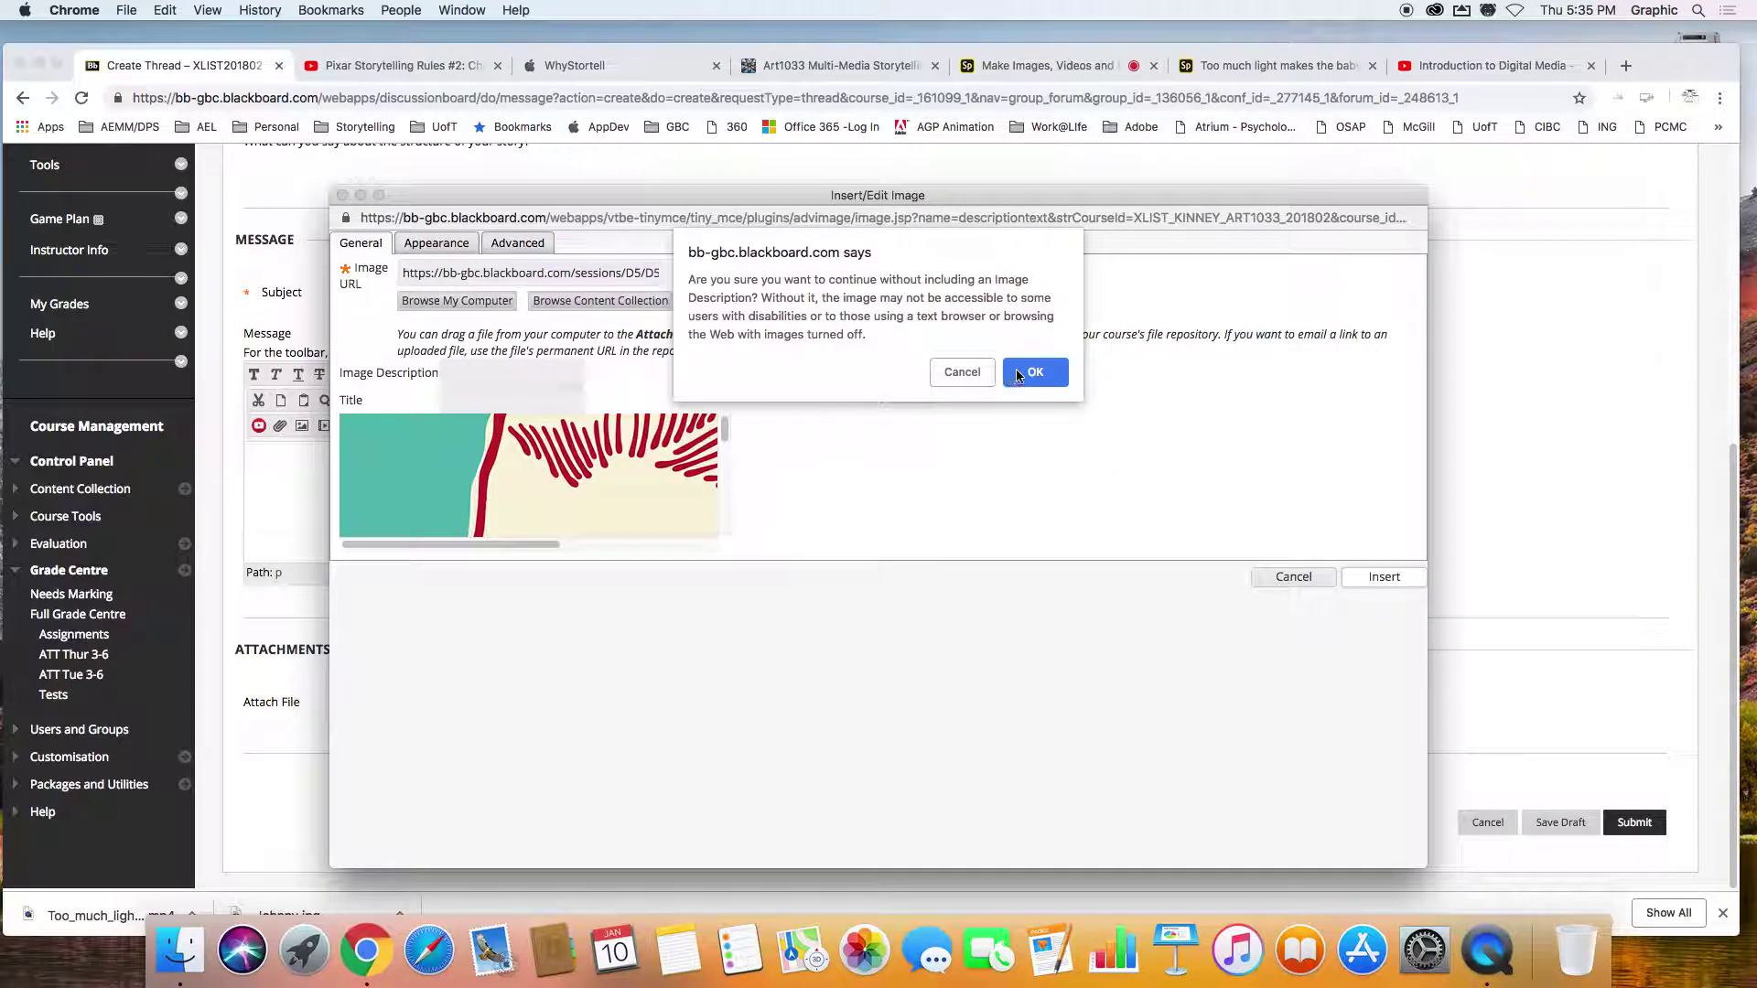
{"action": "left_click", "coordinate": [1007, 375]}
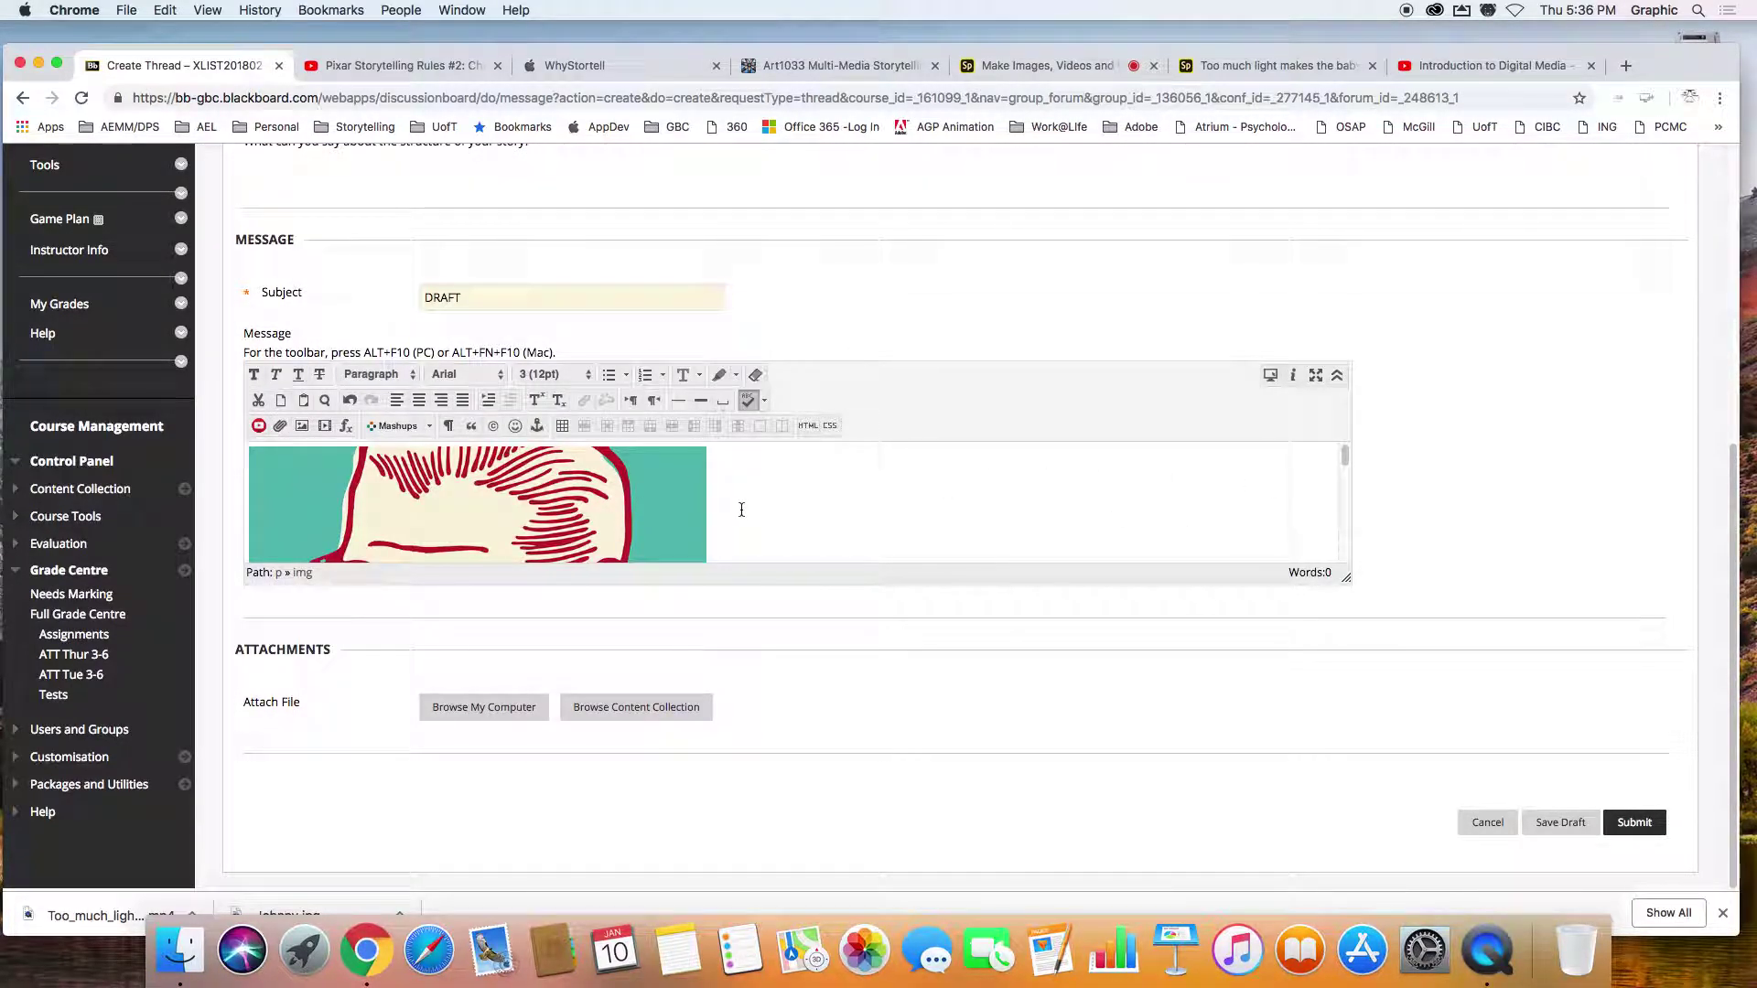
Add the paragraphs "Write my story here." and "Answer my reflections here." below the image, and save the thread as a draft.
{"action": "key", "text": "Down"}
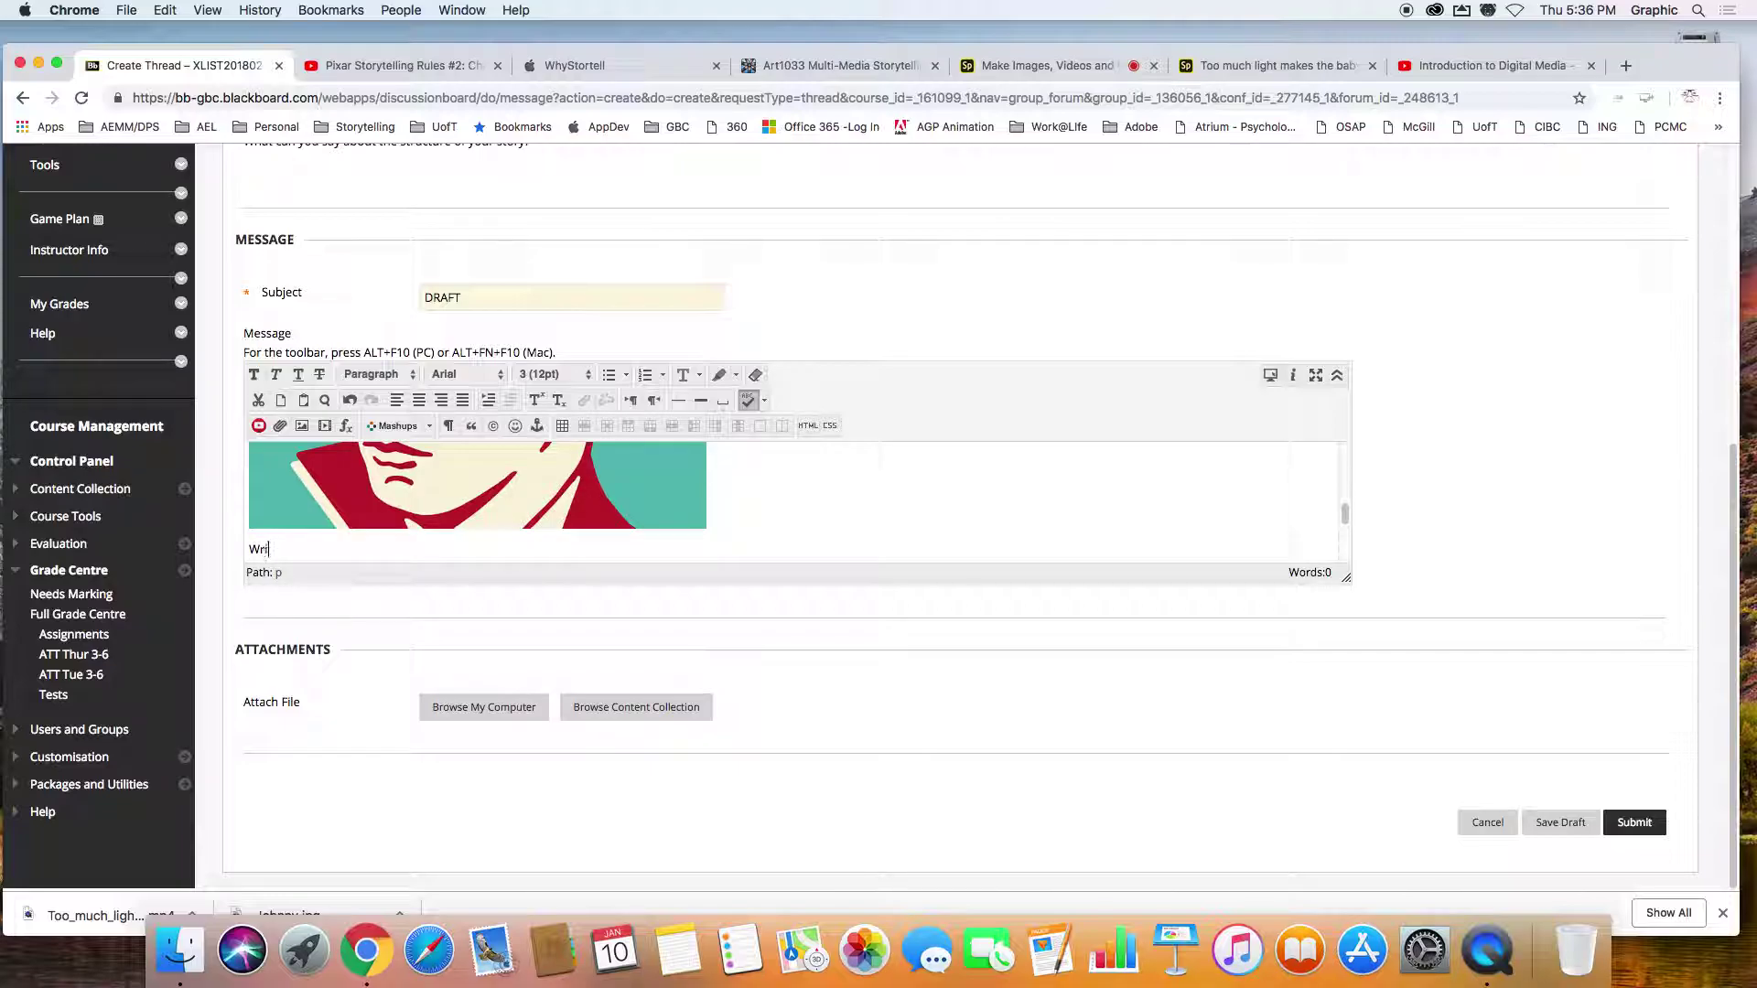
{"action": "type", "text": "Write my story here."}
{"action": "key", "text": "Return"}
{"action": "type", "text": "Answer my reflections here"}
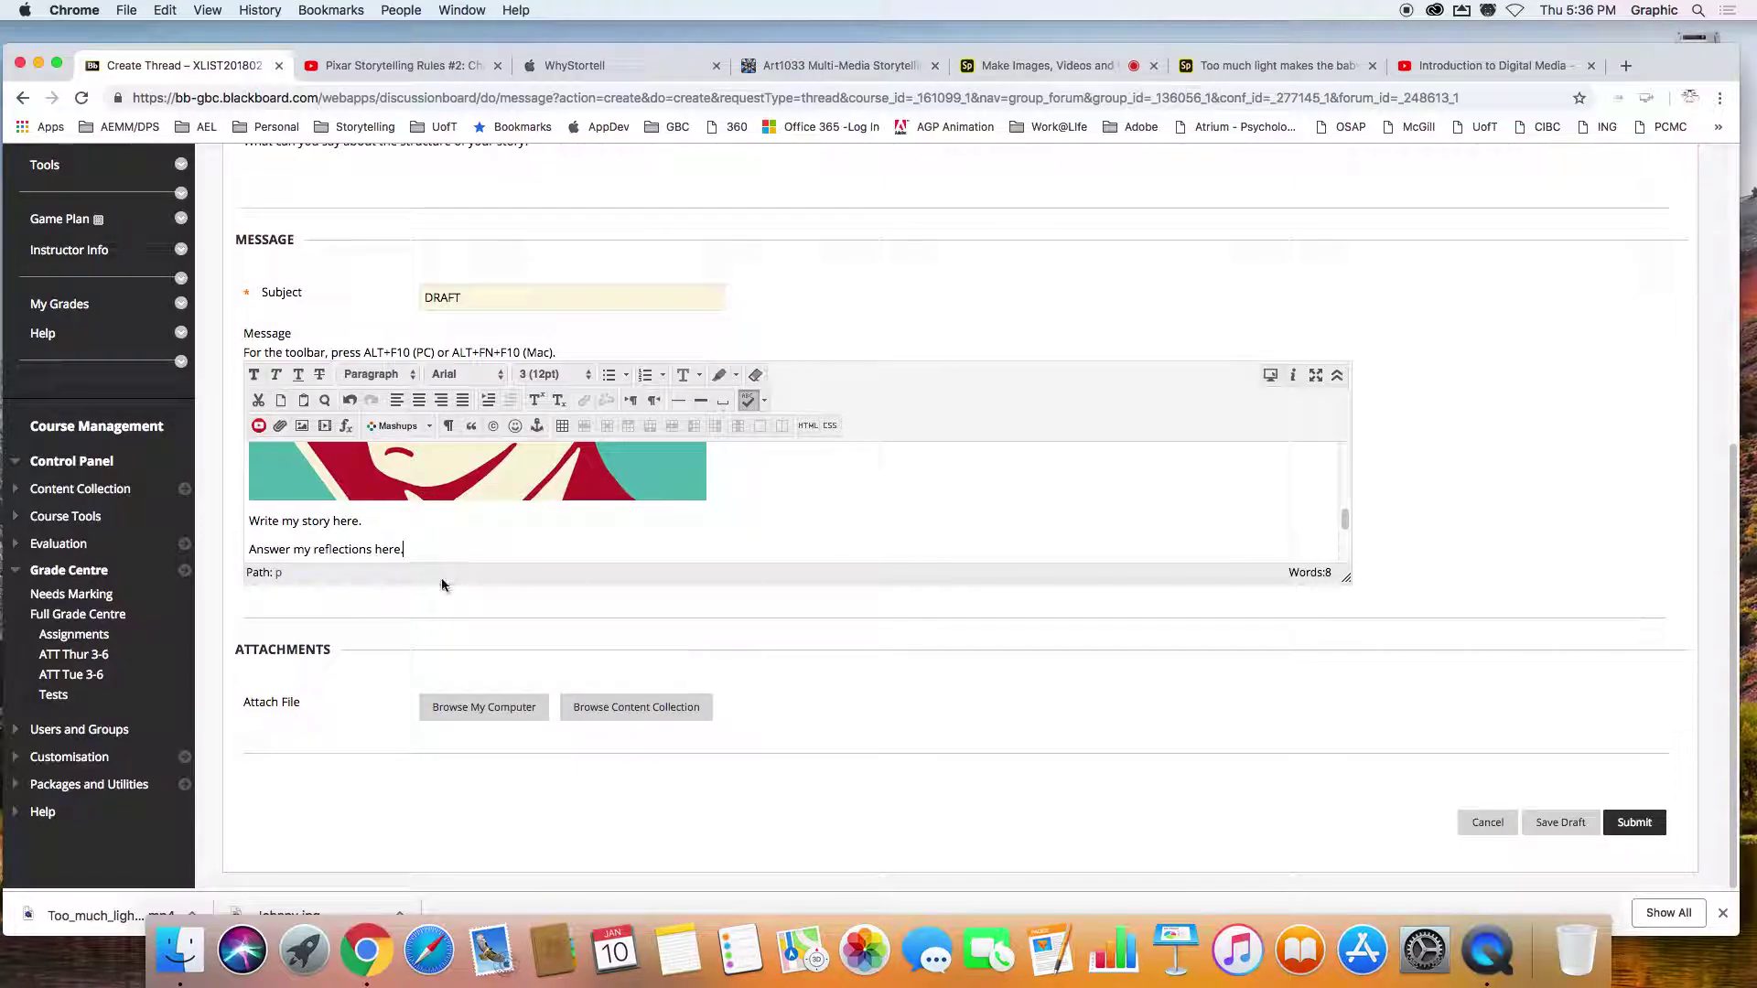
{"action": "left_click", "coordinate": [421, 558]}
{"action": "left_click", "coordinate": [1559, 822]}
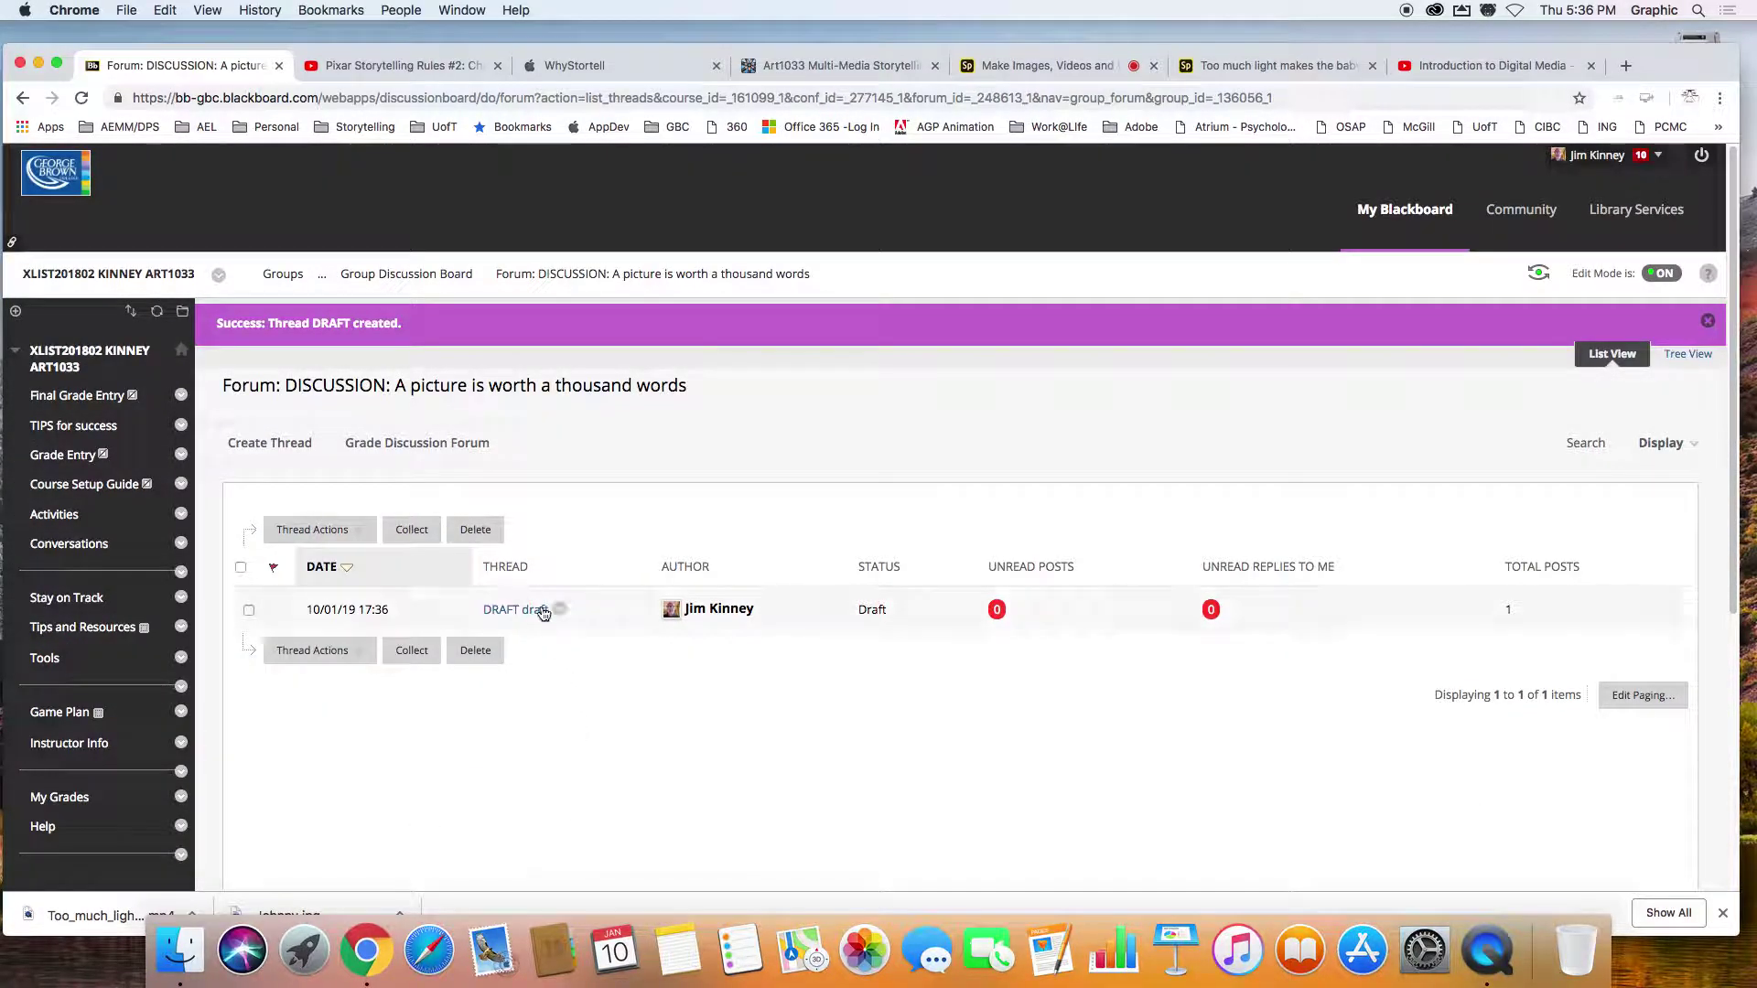
Open the saved DRAFT thread and start editing its post.
{"action": "left_click", "coordinate": [512, 611]}
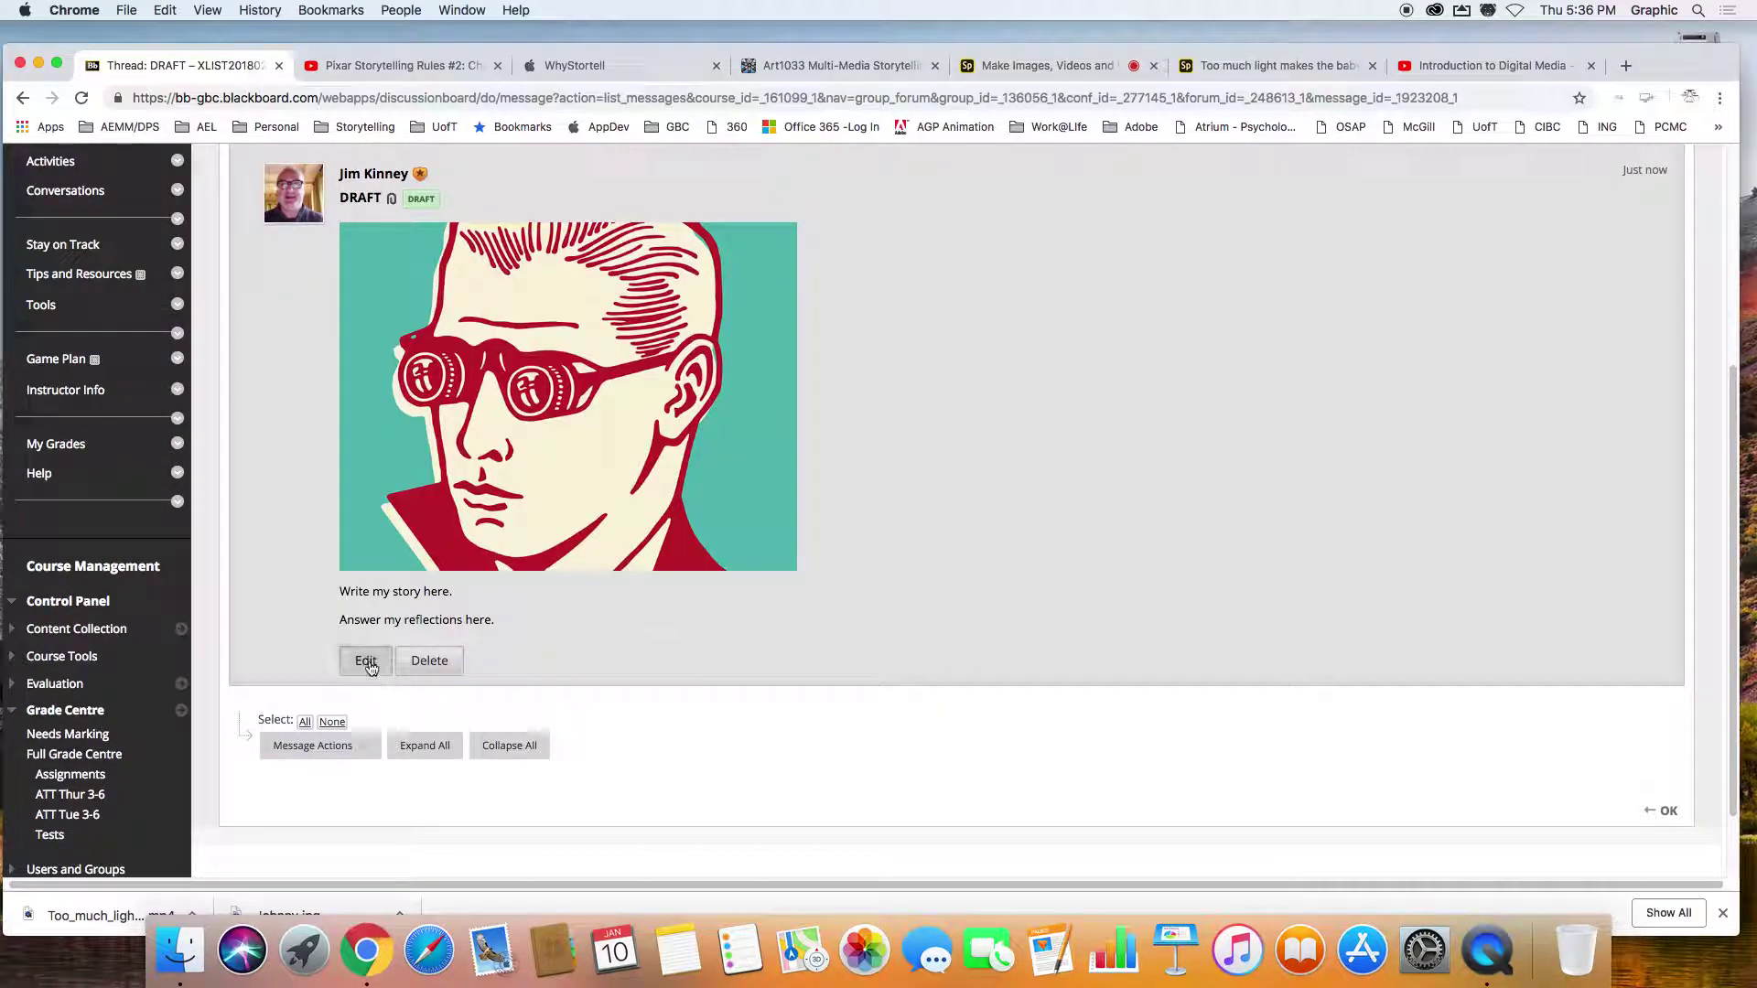
{"action": "left_click", "coordinate": [369, 664]}
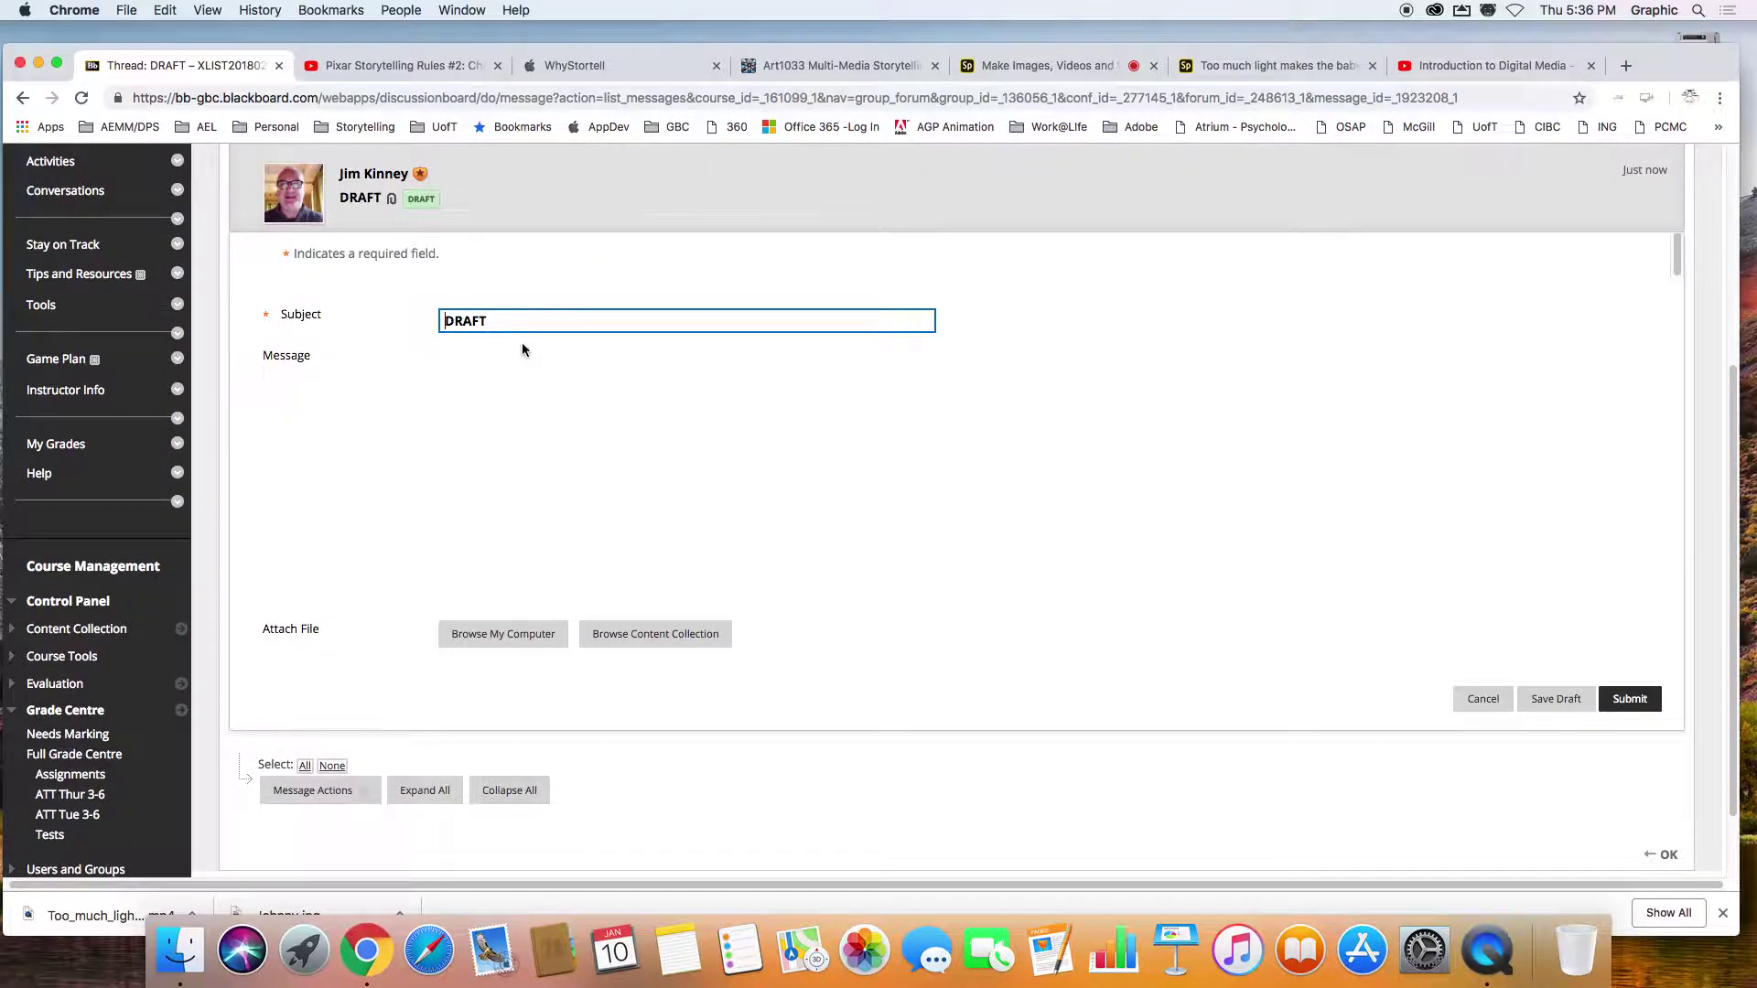
{"action": "left_click", "coordinate": [457, 321]}
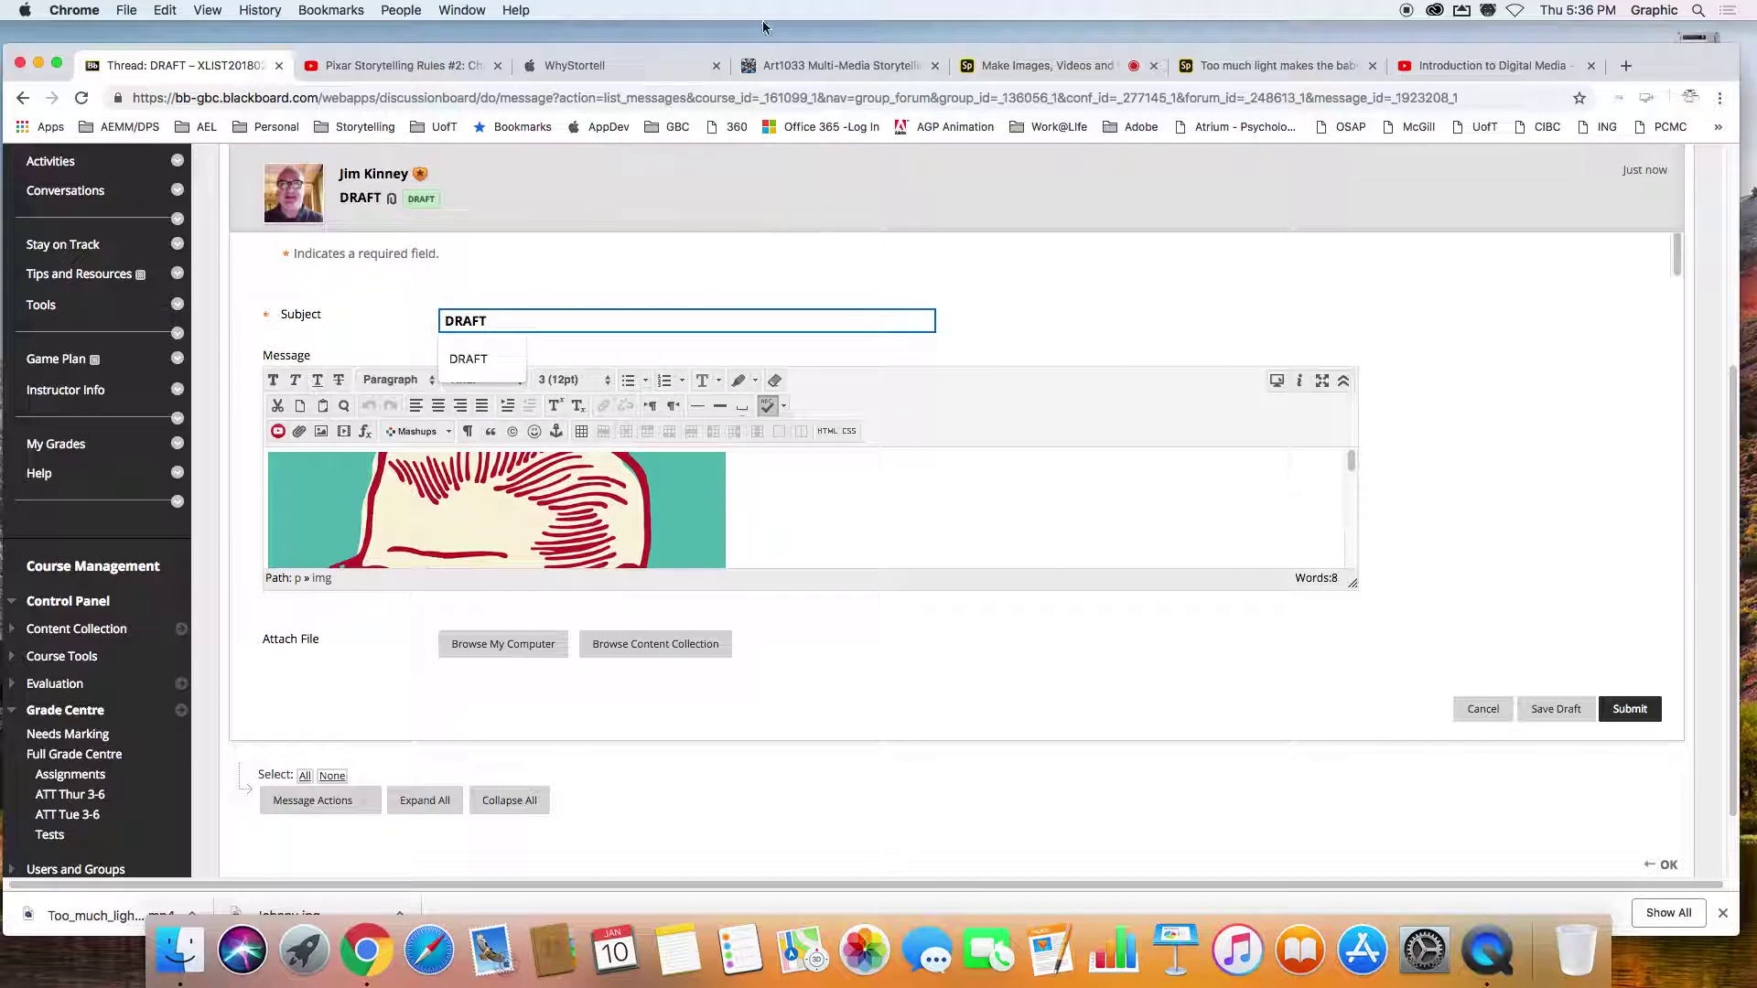
Switch to the Adobe Spark video project, copy its shareable link, and return to the Blackboard thread.
{"action": "left_click", "coordinate": [1002, 65]}
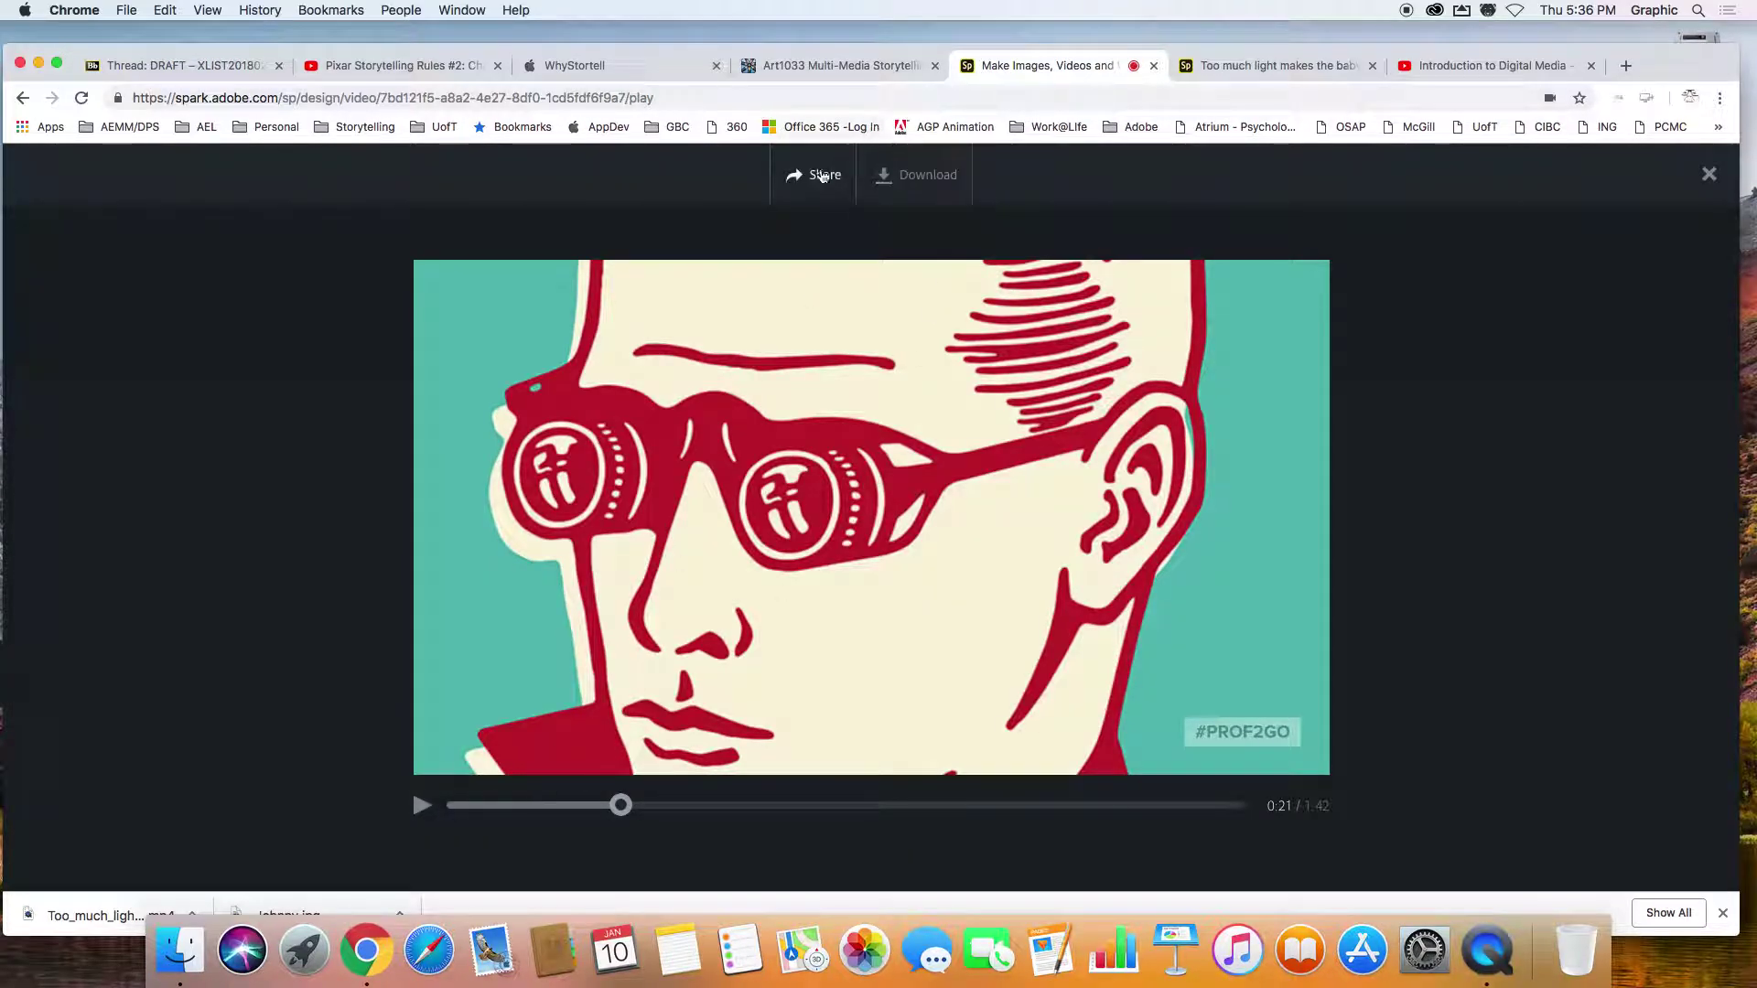
{"action": "left_click", "coordinate": [1250, 64]}
{"action": "left_click", "coordinate": [1069, 62]}
{"action": "left_click", "coordinate": [817, 176]}
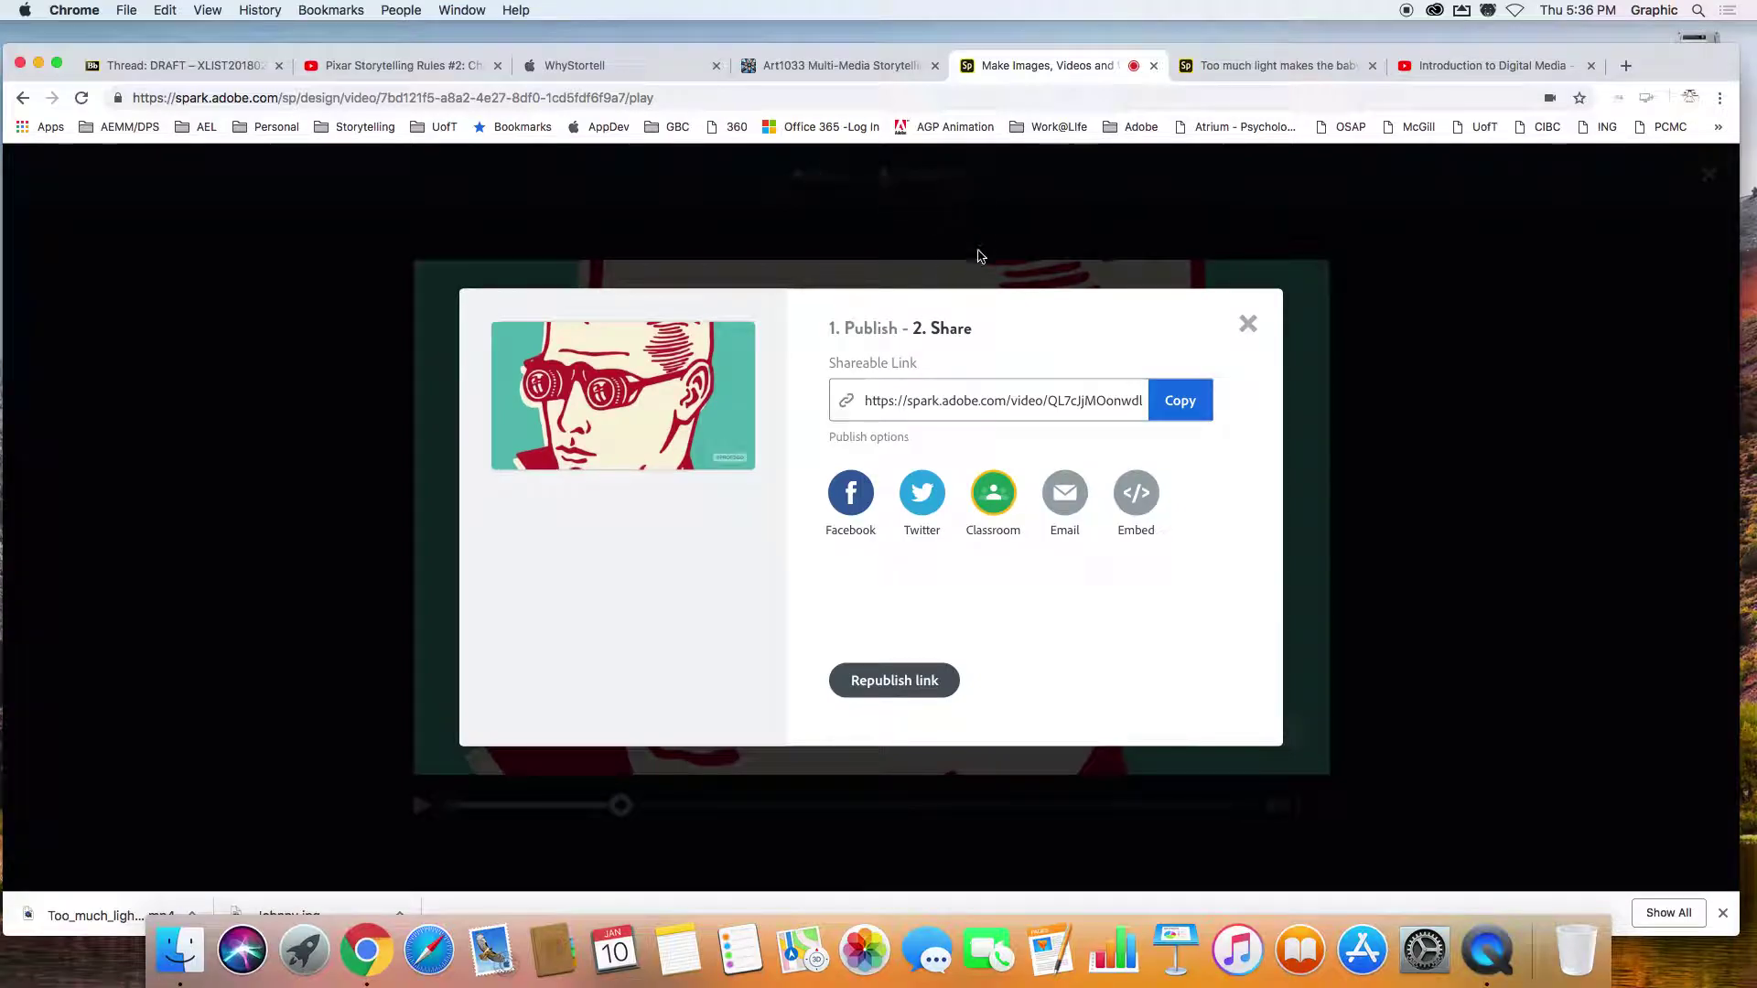
{"action": "left_click", "coordinate": [1180, 401]}
{"action": "left_click", "coordinate": [163, 64]}
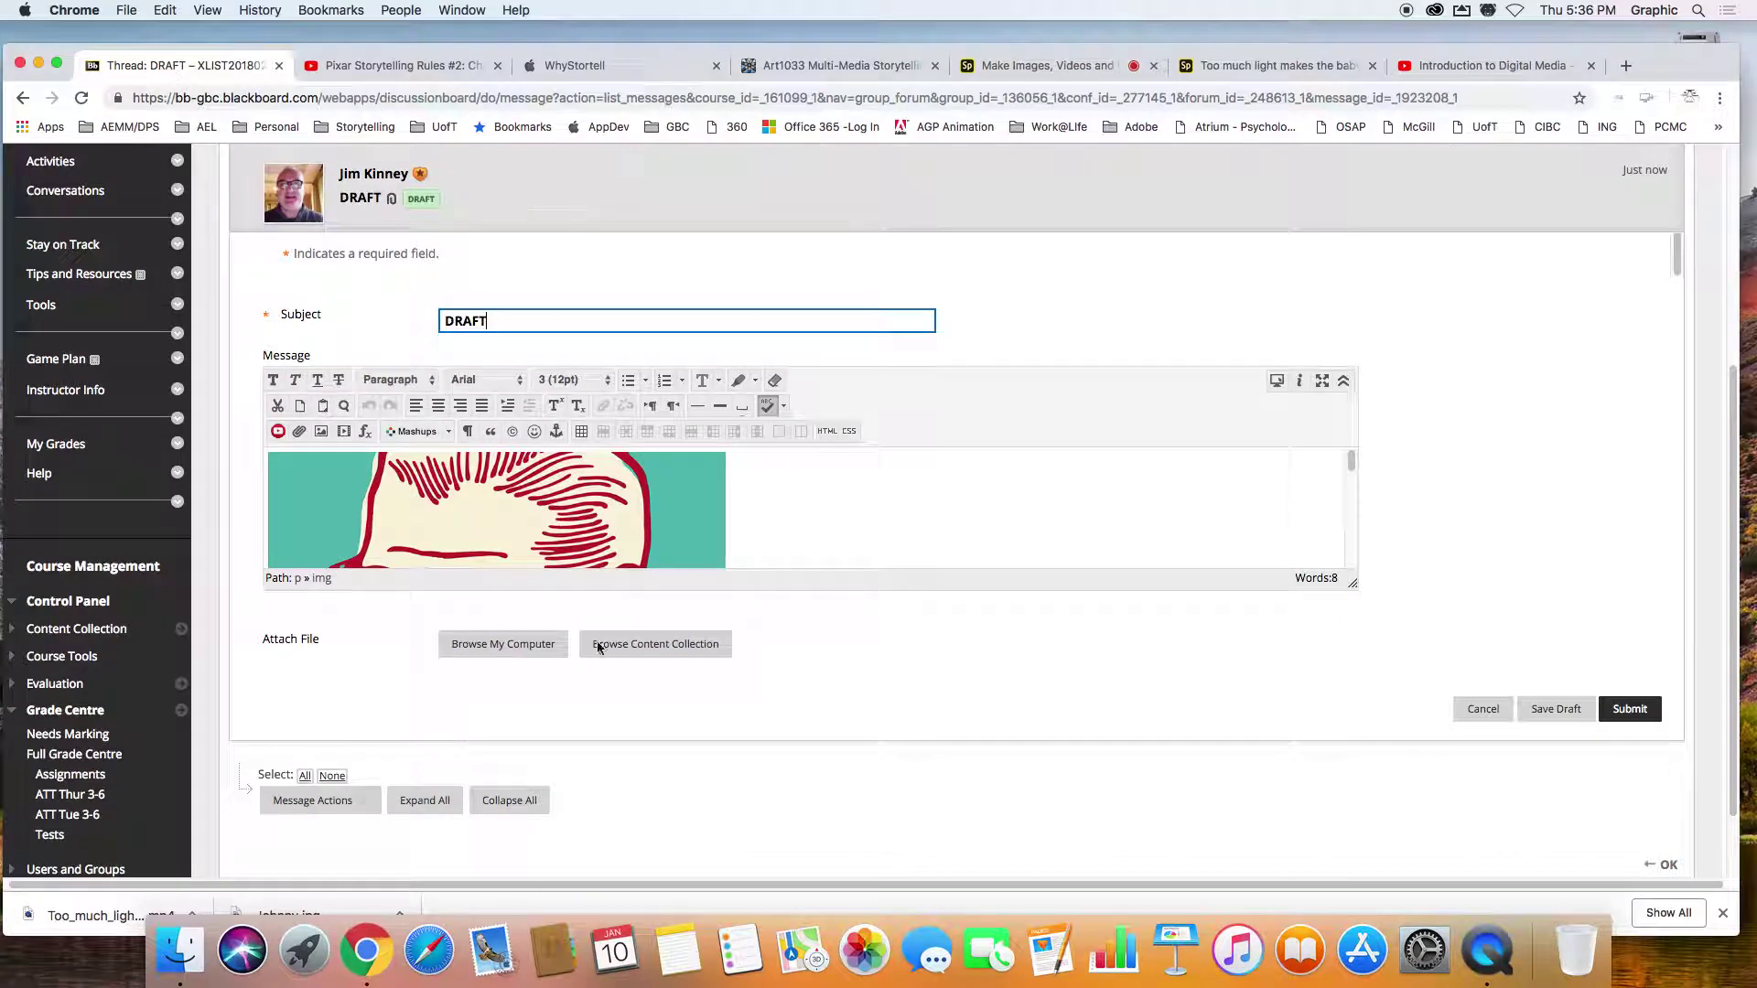
Add an empty paragraph after "Answer my reflections here." at the end of the message.
{"action": "left_click", "coordinate": [733, 513]}
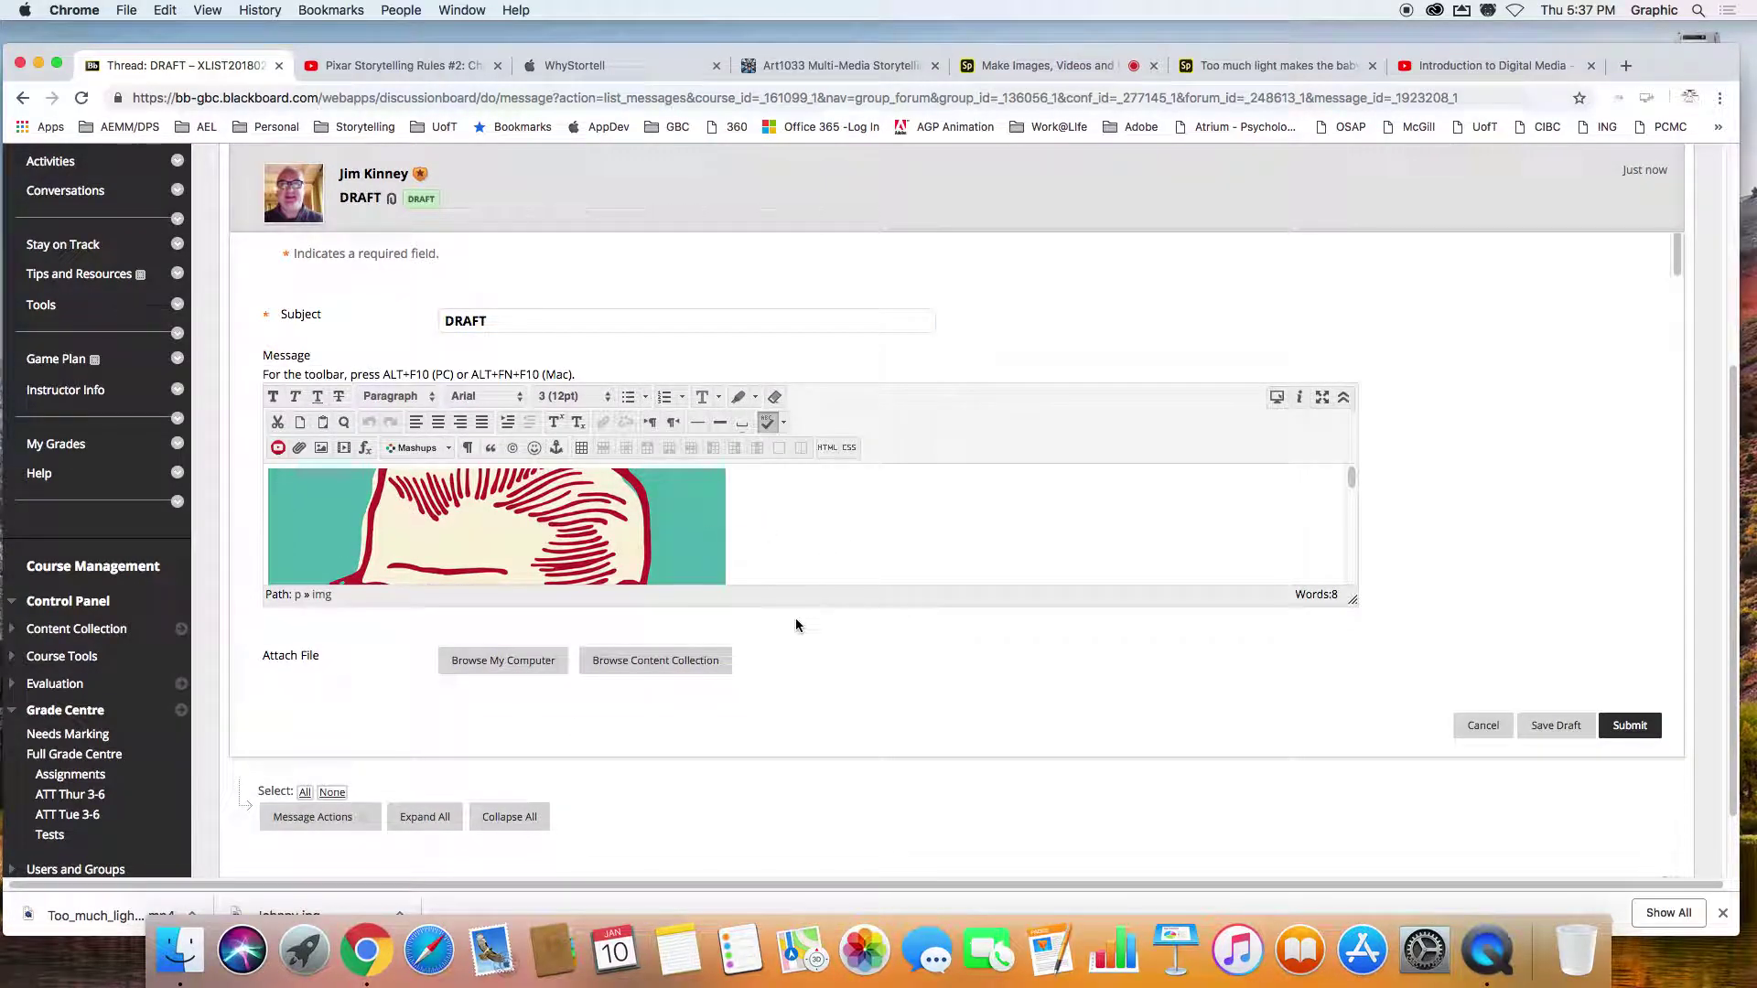
{"action": "left_click_drag", "start_coordinate": [1352, 478], "coordinate": [1358, 551]}
{"action": "left_click", "coordinate": [451, 531]}
{"action": "key", "text": "Return"}
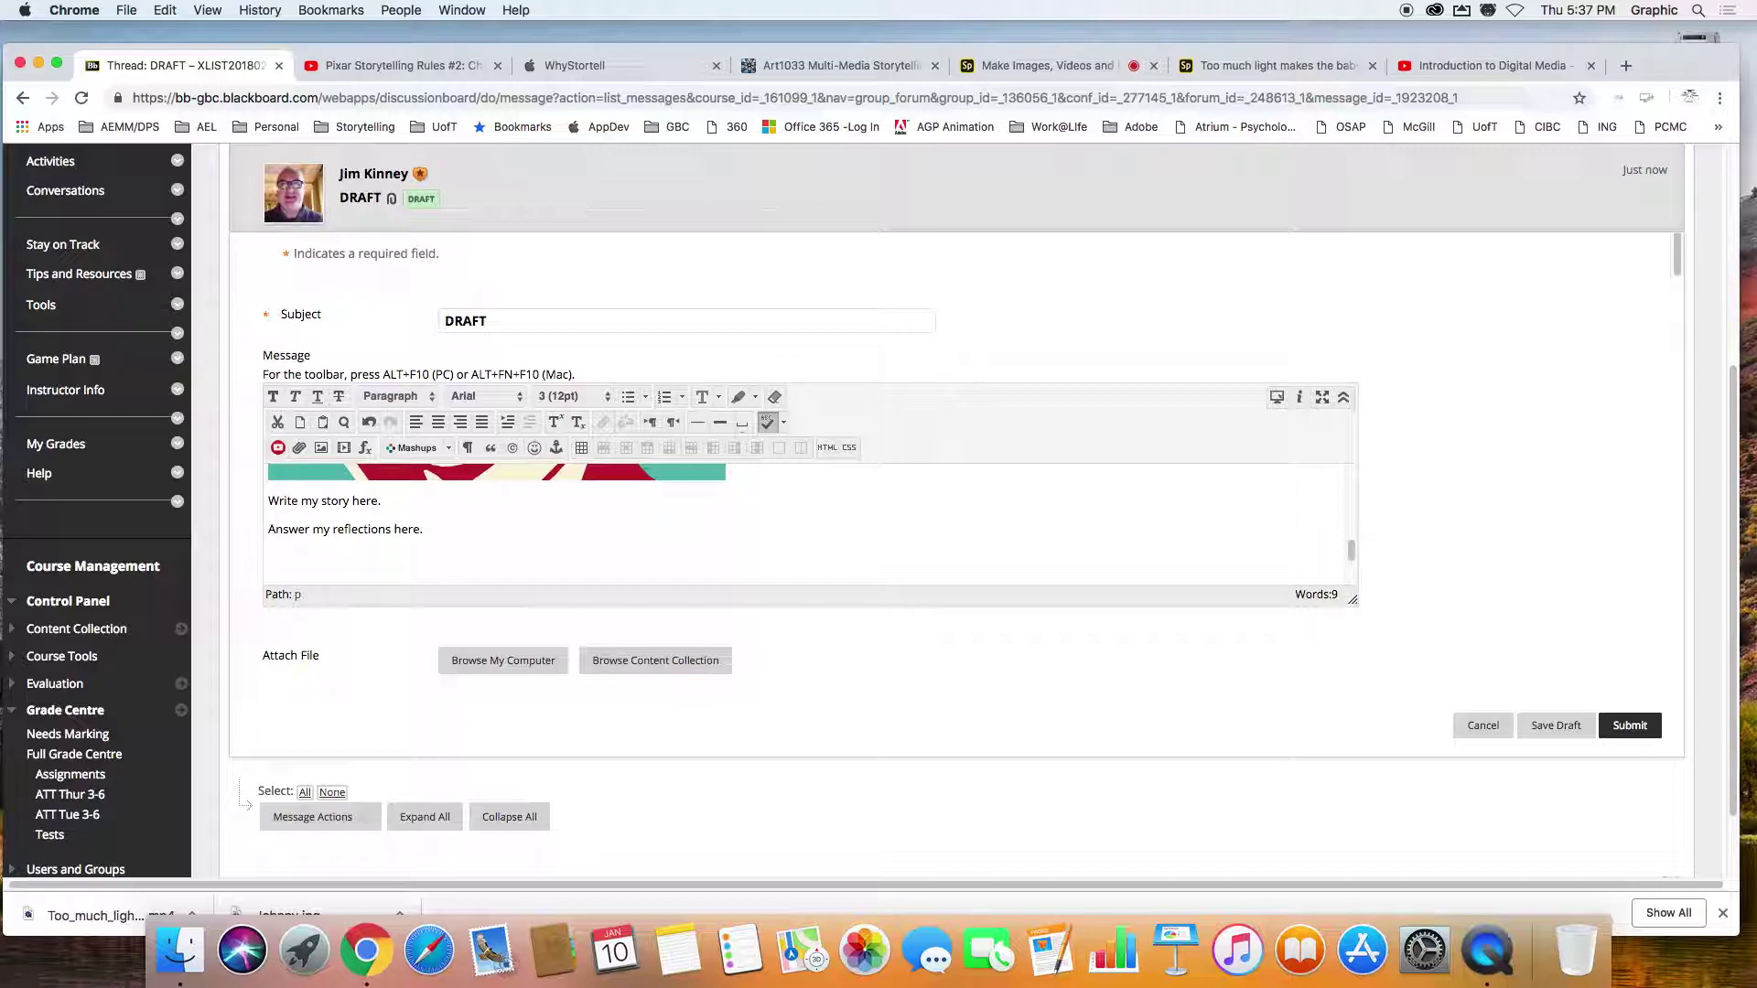
Change the post's subject to "Too much light makes the baby go blind.".
{"action": "double_click", "coordinate": [508, 329]}
{"action": "type", "text": "Too "}
{"action": "type", "text": "much light "}
{"action": "type", "text": "mad"}
{"action": "type", "text": "es the baby go"}
{"action": "type", "text": " bline"}
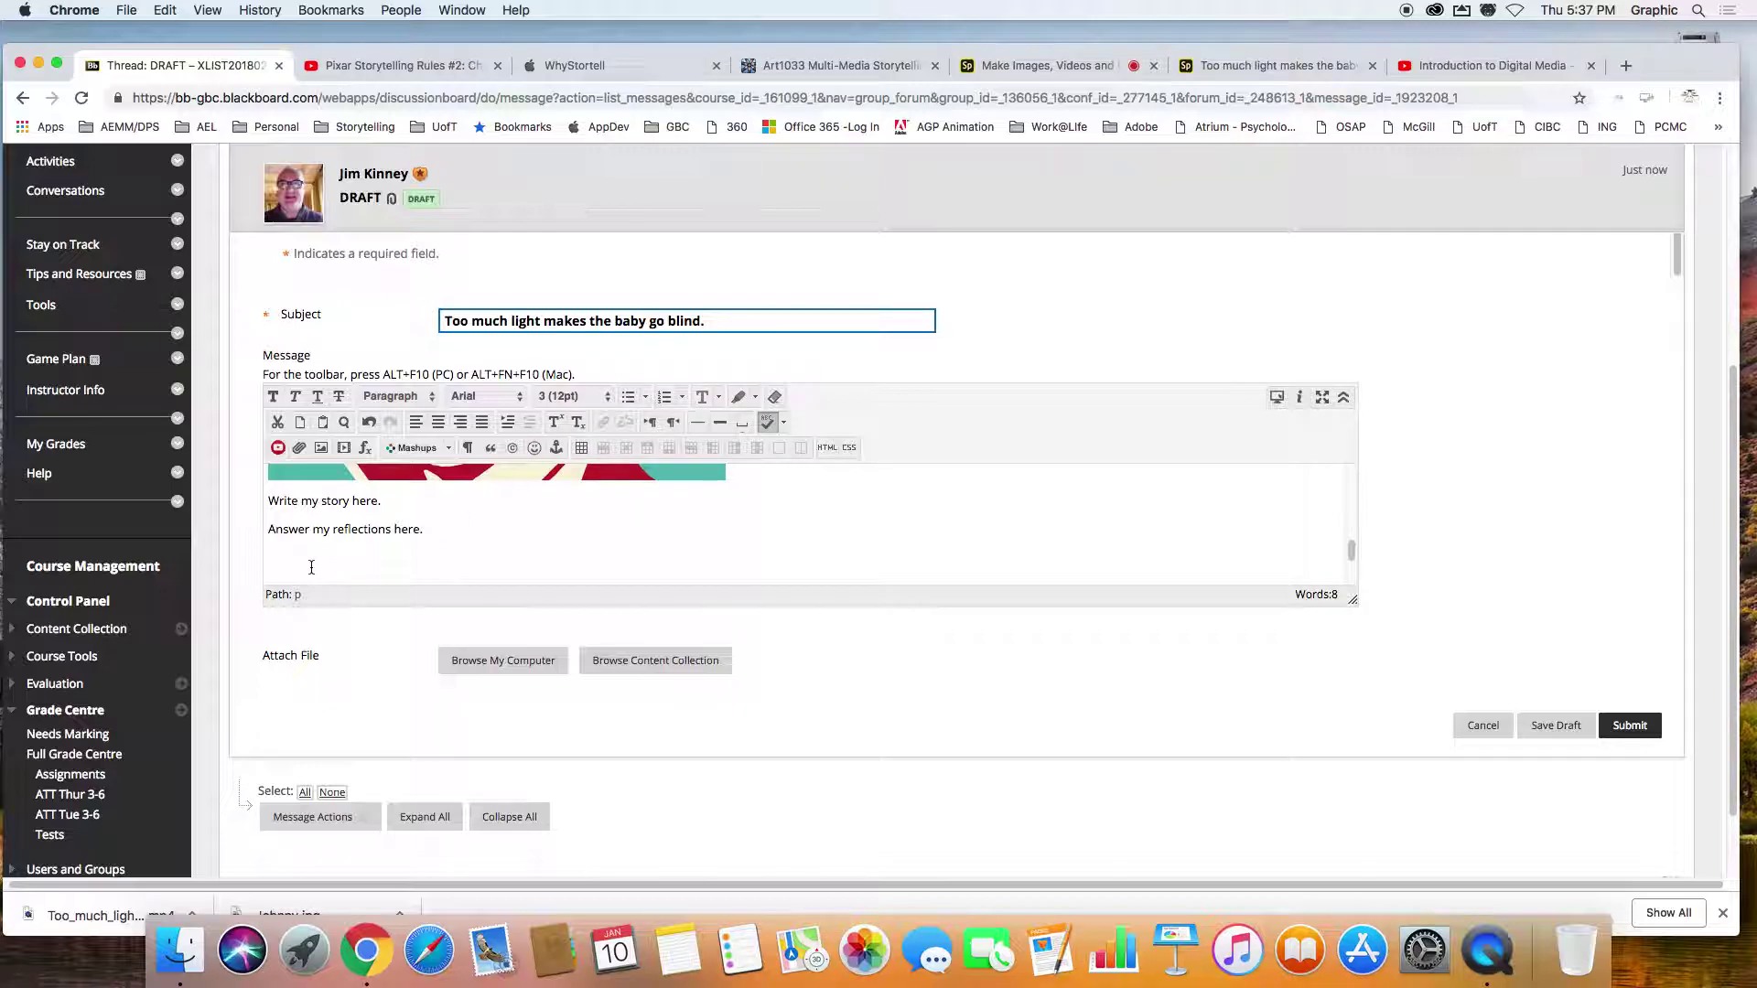
Write "Our Spark Video Story" as the last line of the message.
{"action": "left_click", "coordinate": [309, 565]}
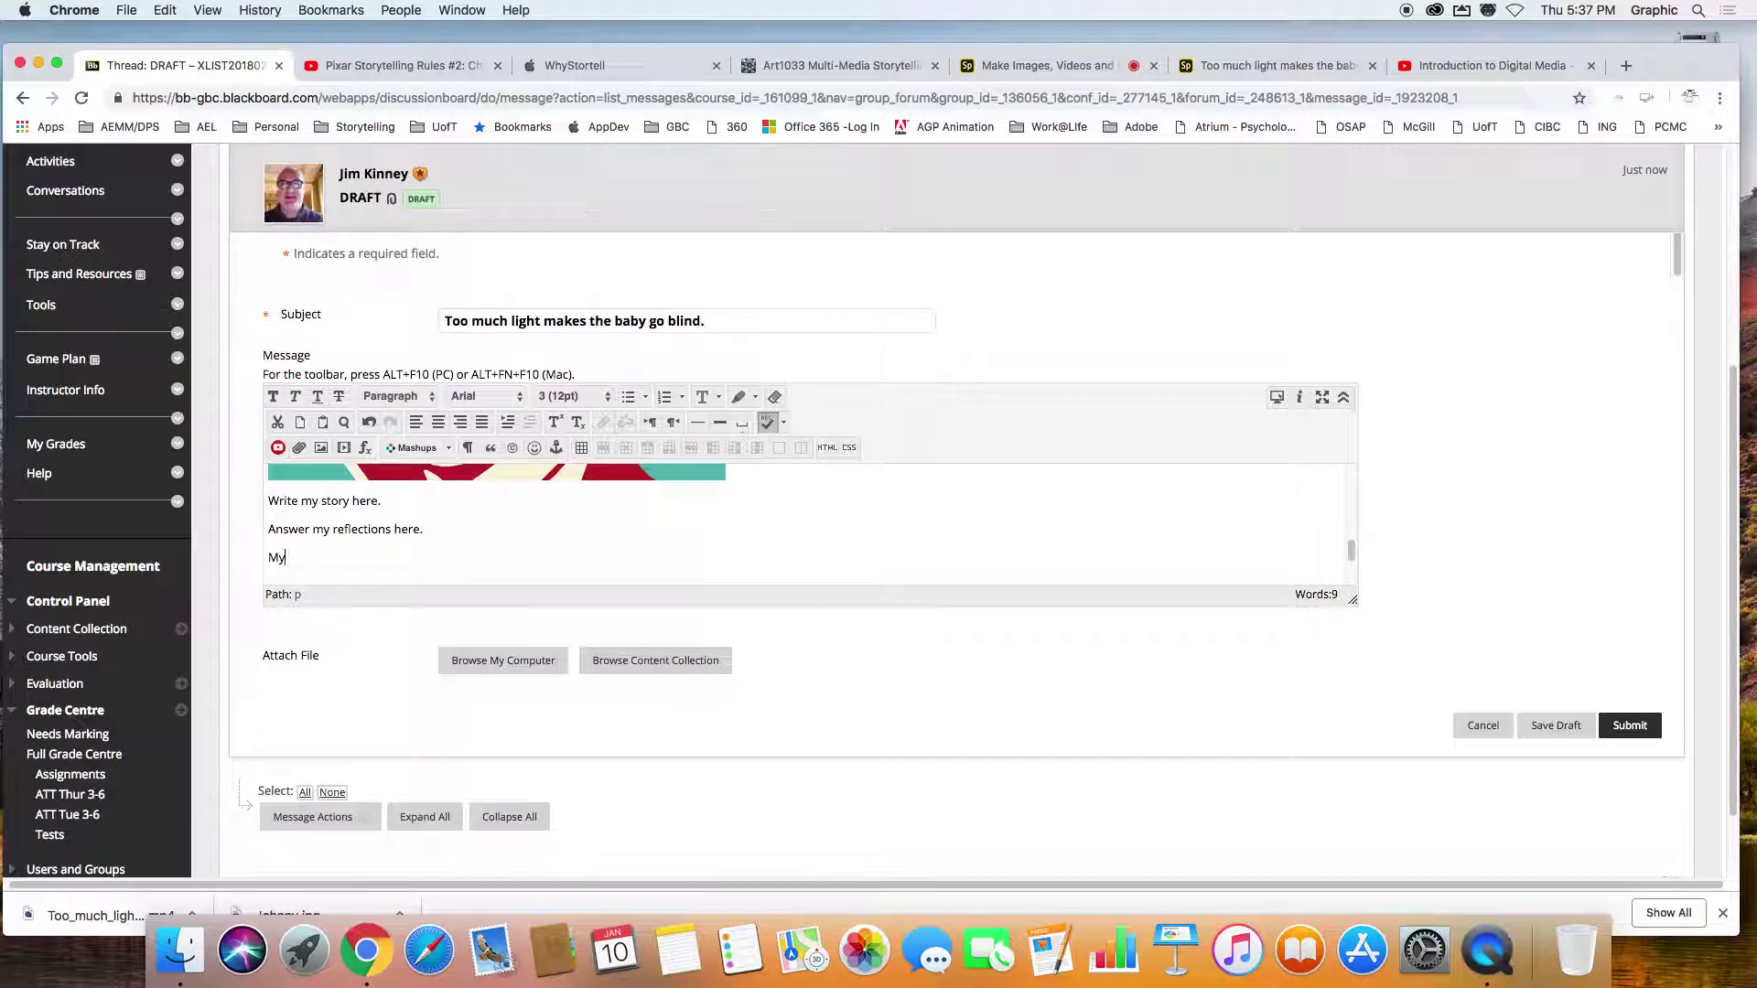
{"action": "type", "text": "Our Story"}
{"action": "key", "text": "BackSpace"}
{"action": "key", "text": "BackSpace"}
{"action": "key", "text": "BackSpace"}
{"action": "type", "text": "V"}
Link the text "Our Spark Video Story" to the copied Spark video address, opening in a new window, and submit the thread.
{"action": "left_click_drag", "start_coordinate": [270, 557], "coordinate": [395, 558]}
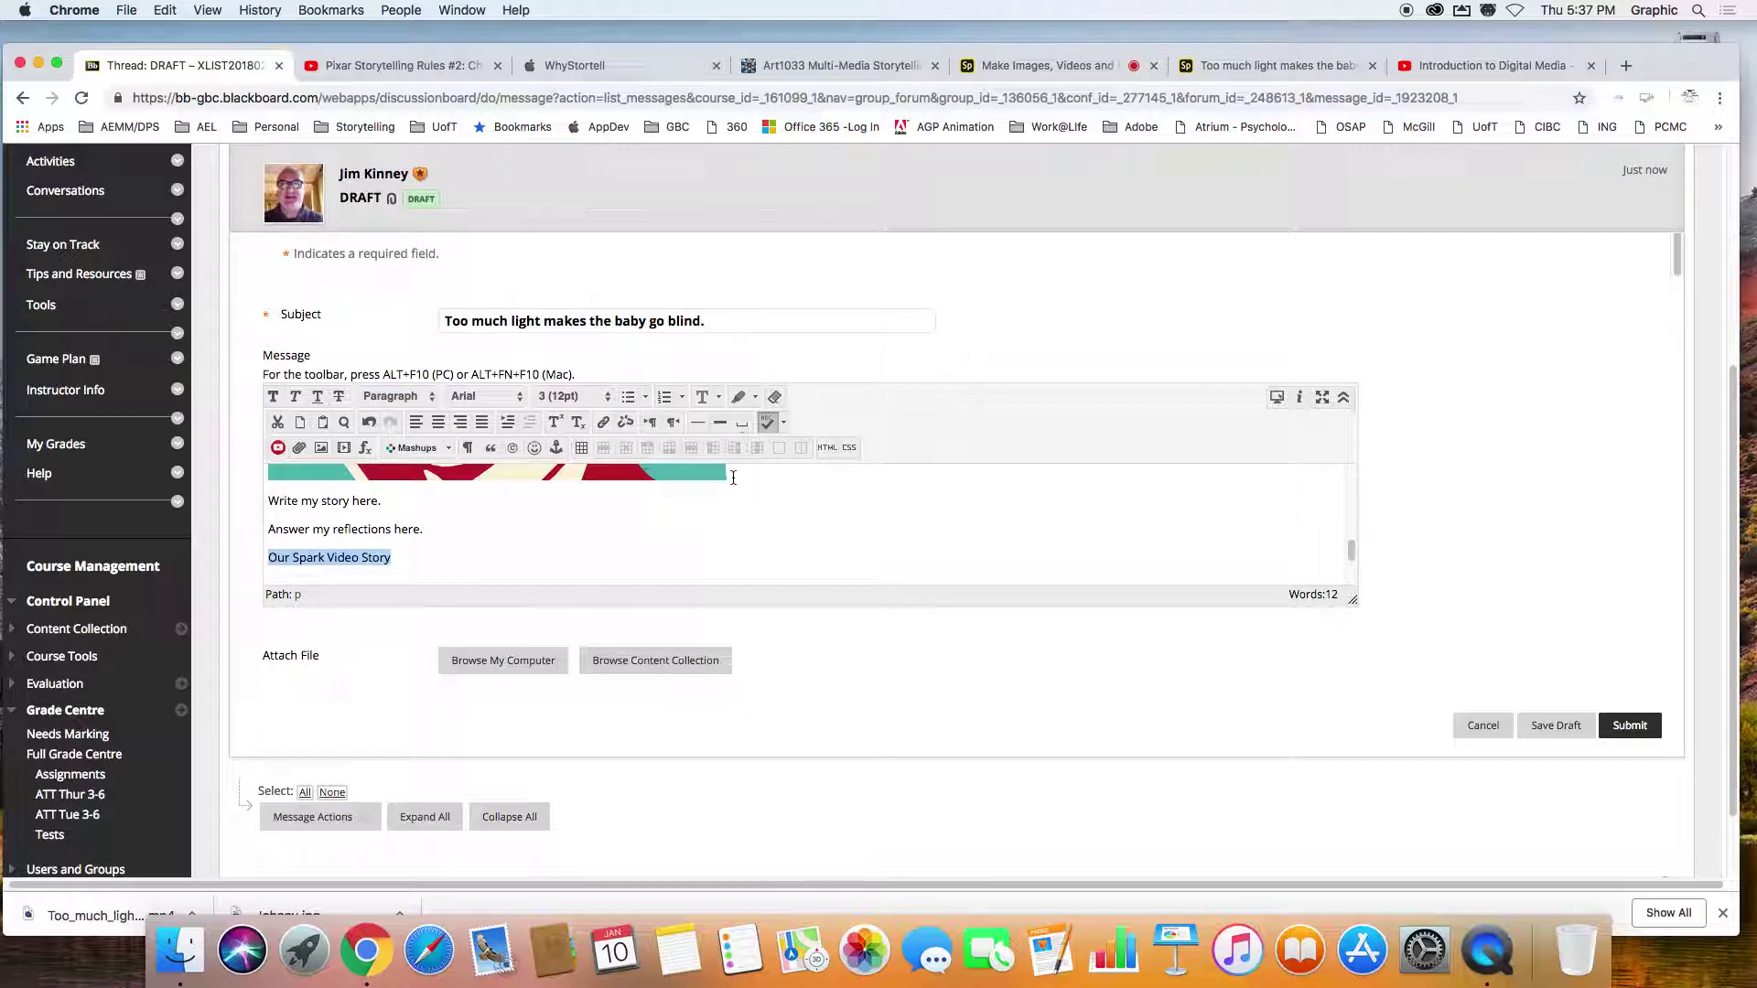
{"action": "left_click", "coordinate": [603, 424]}
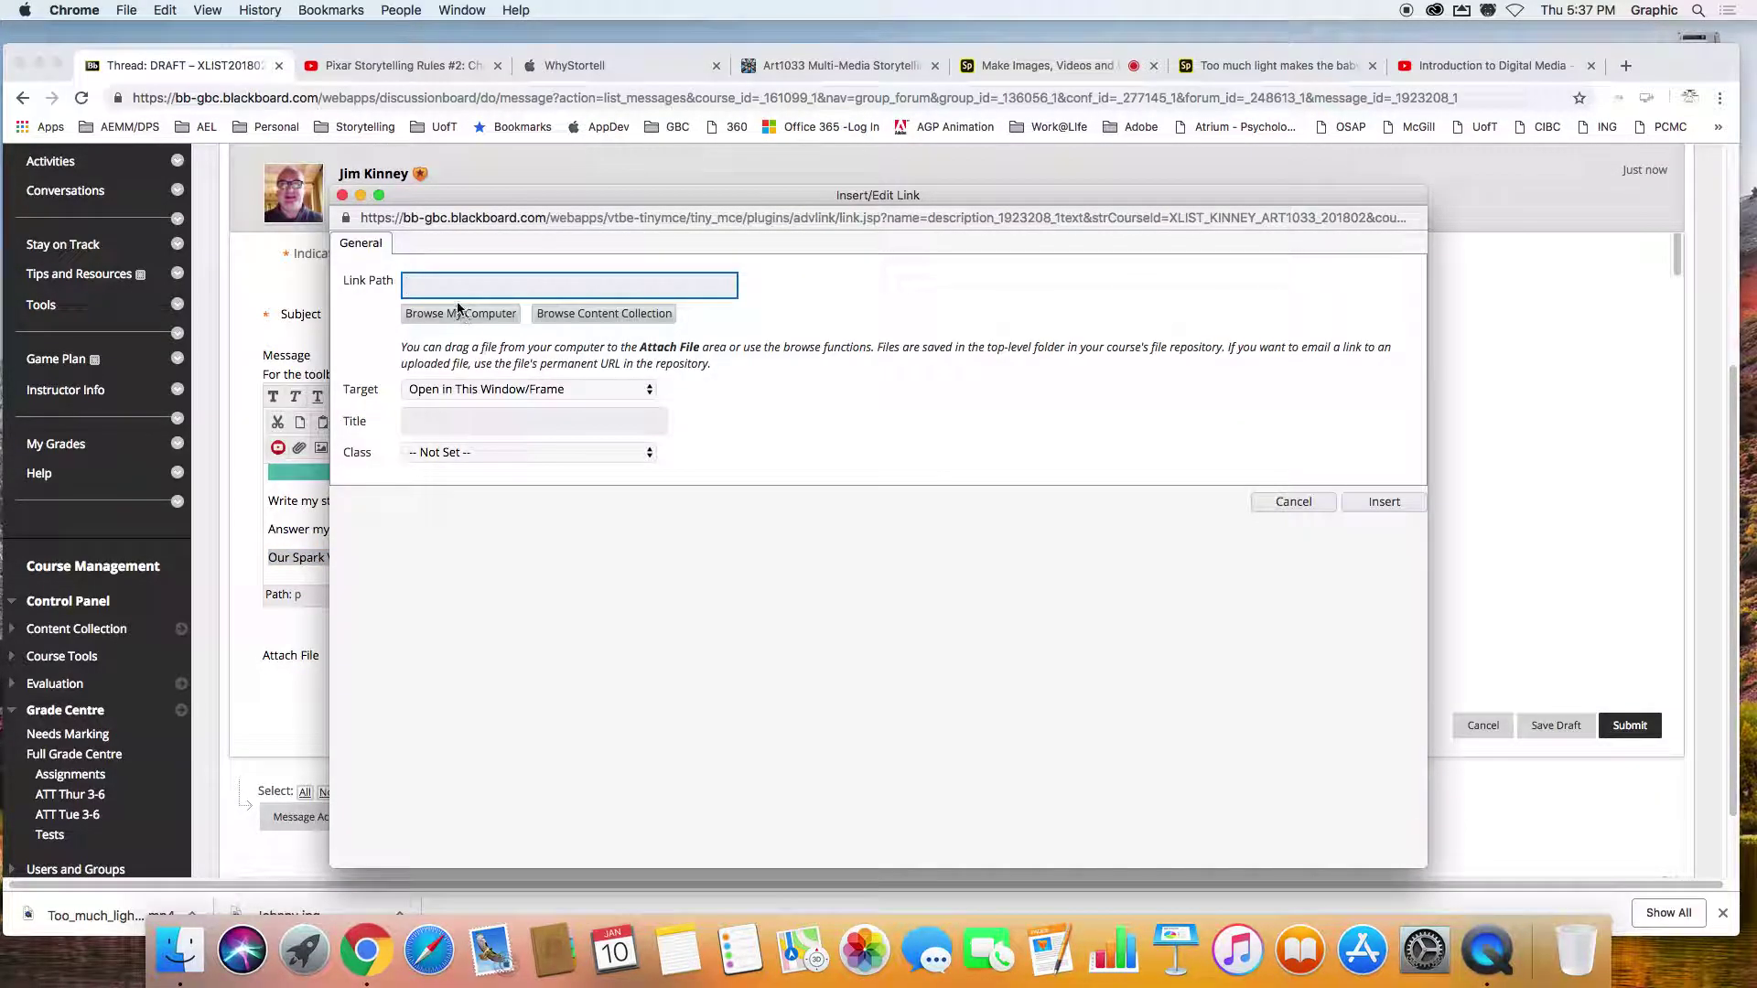
{"action": "key", "text": "super+v"}
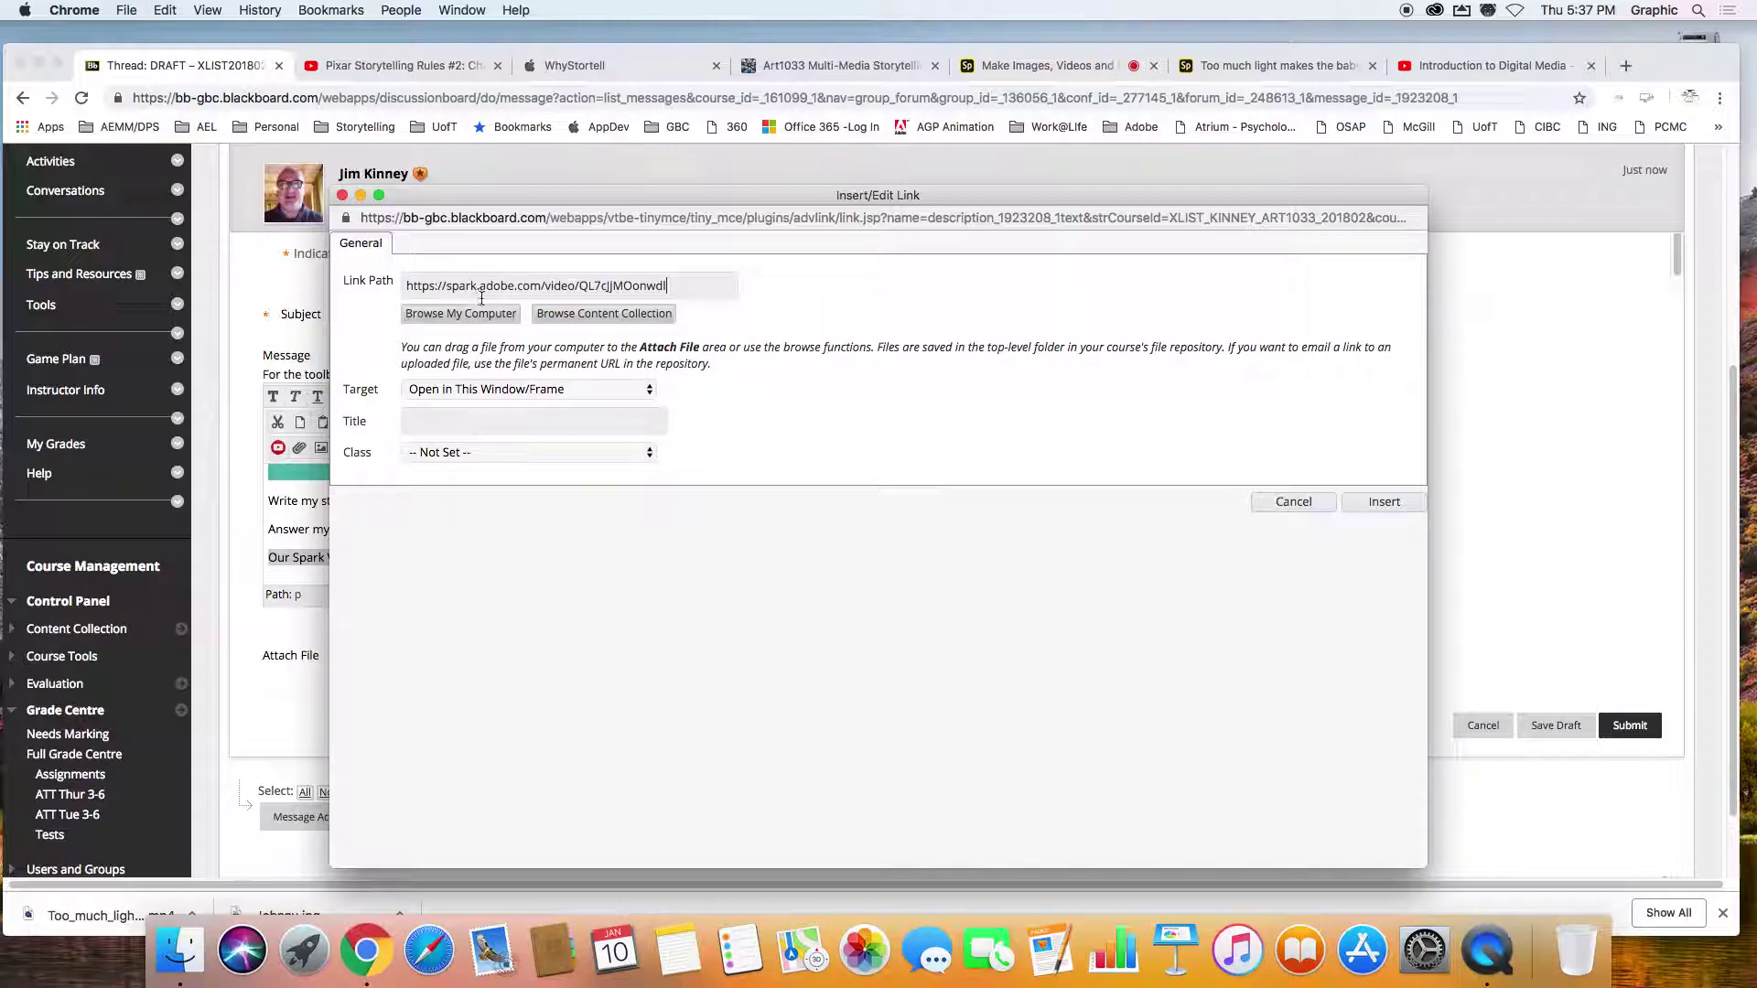
{"action": "left_click", "coordinate": [475, 390]}
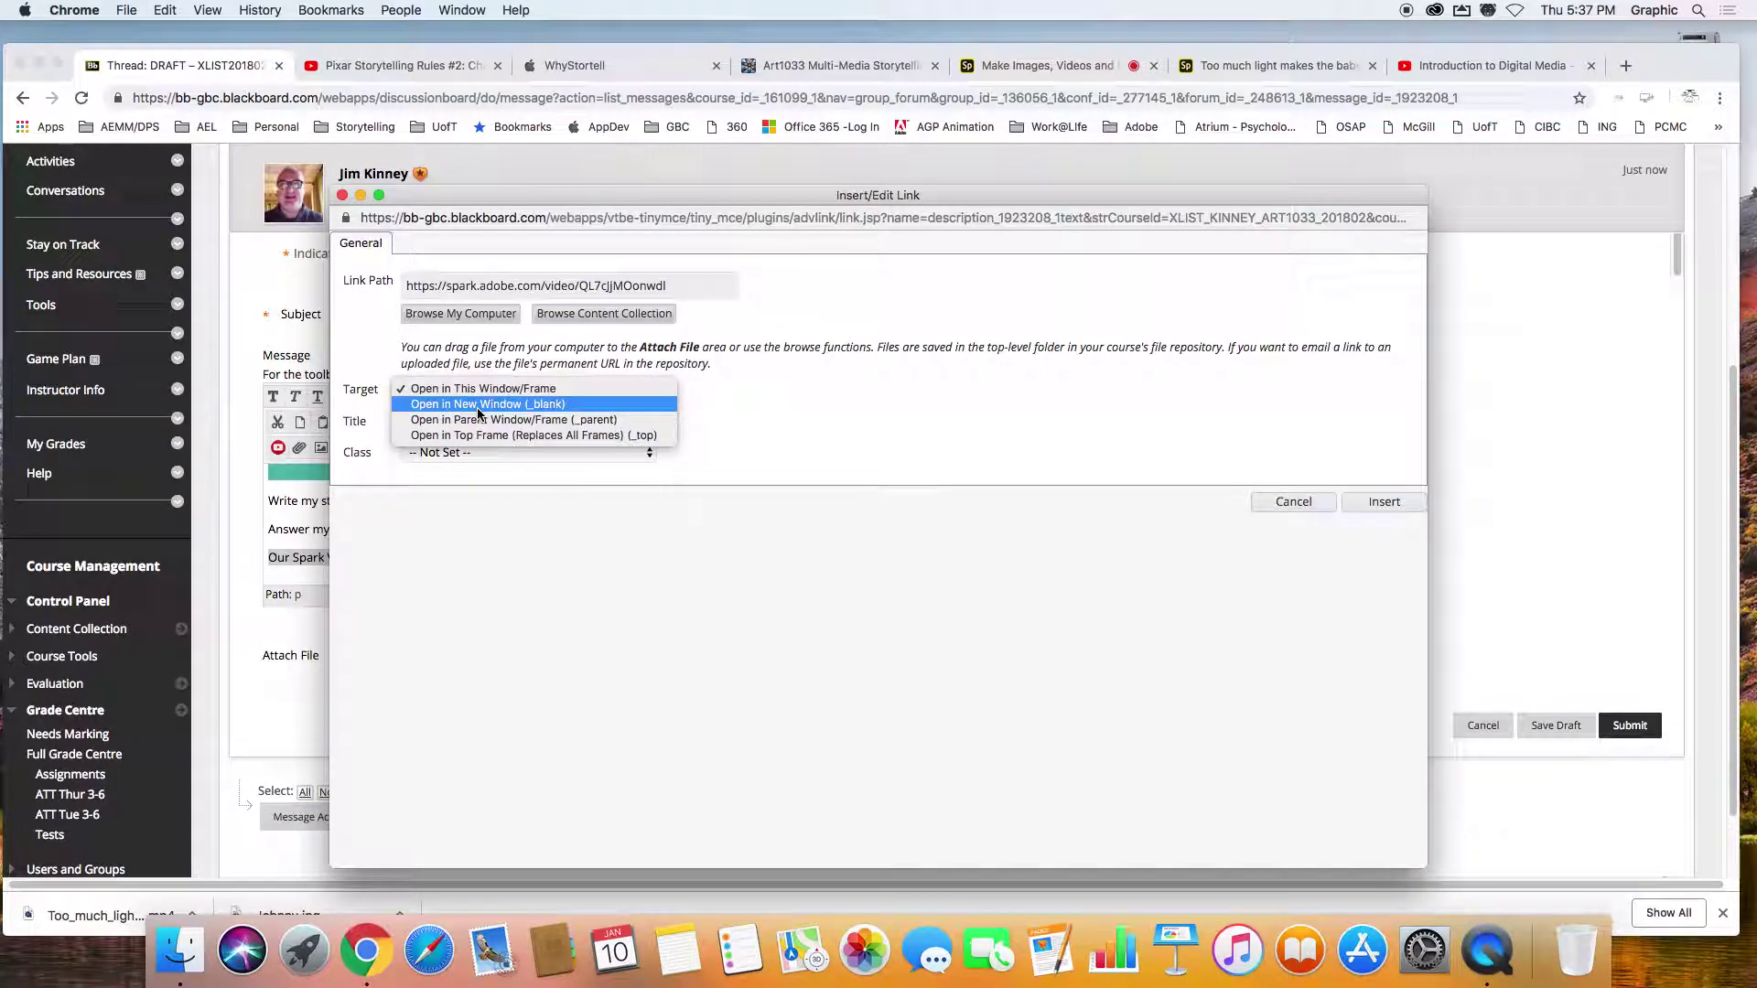
{"action": "left_click", "coordinate": [478, 405]}
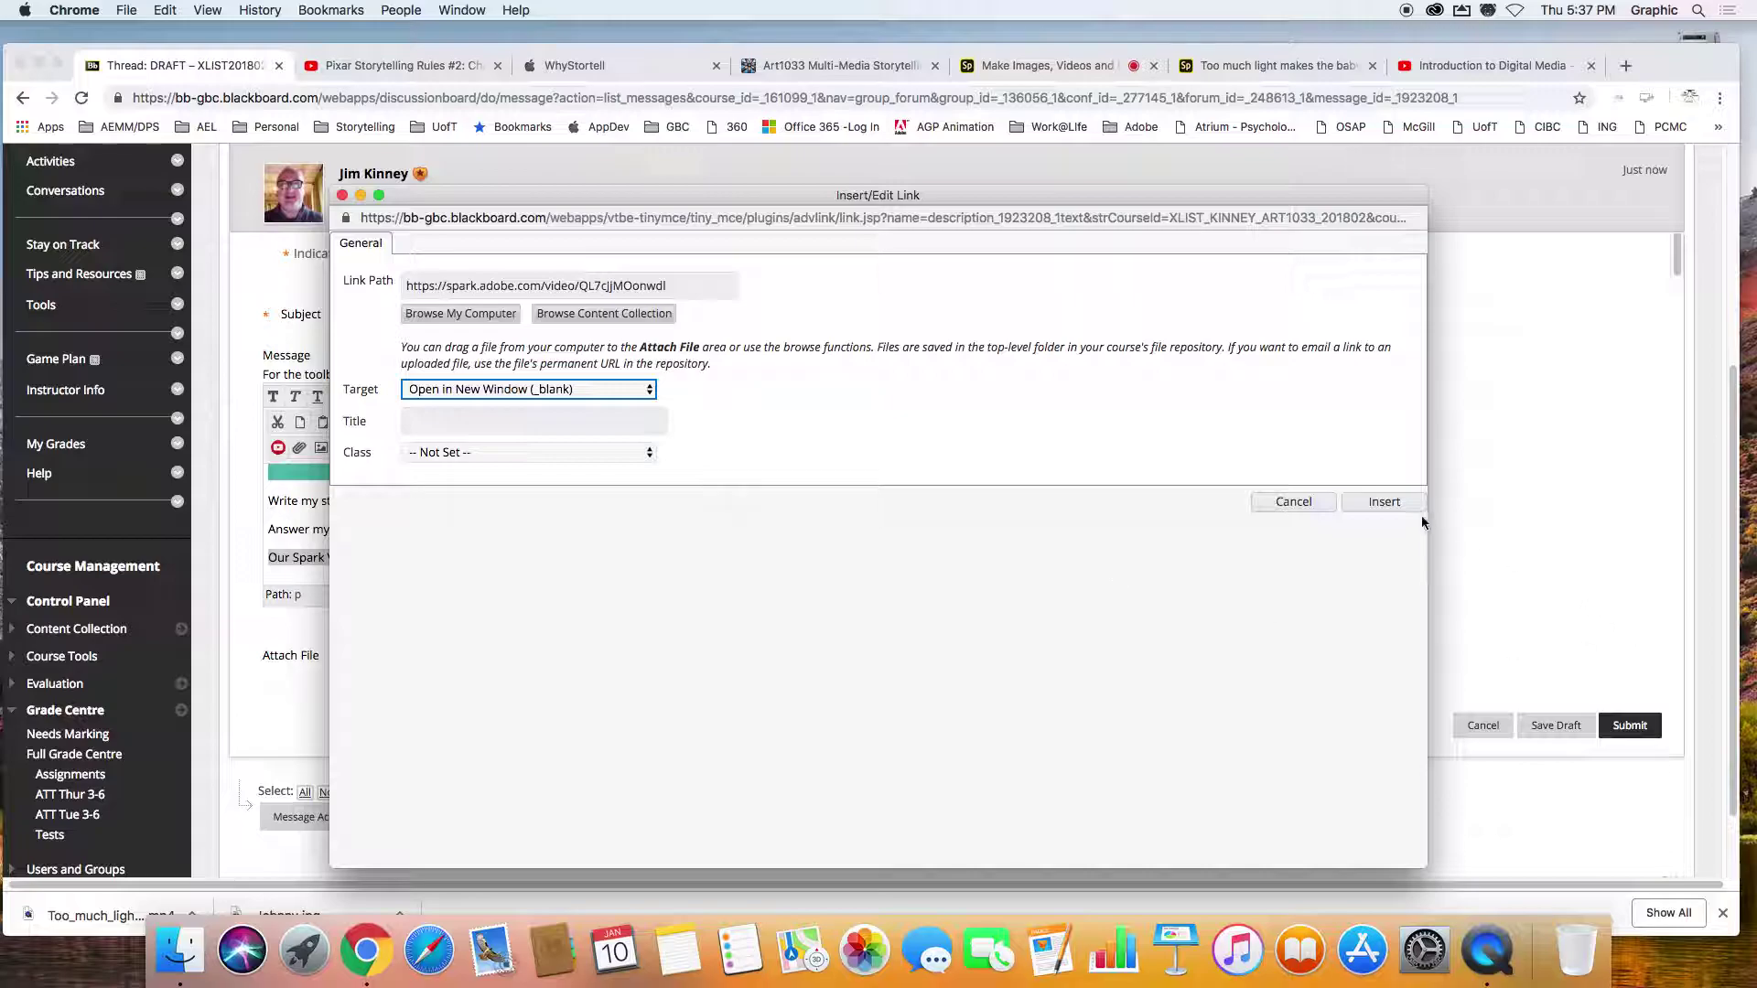
{"action": "left_click", "coordinate": [1364, 503]}
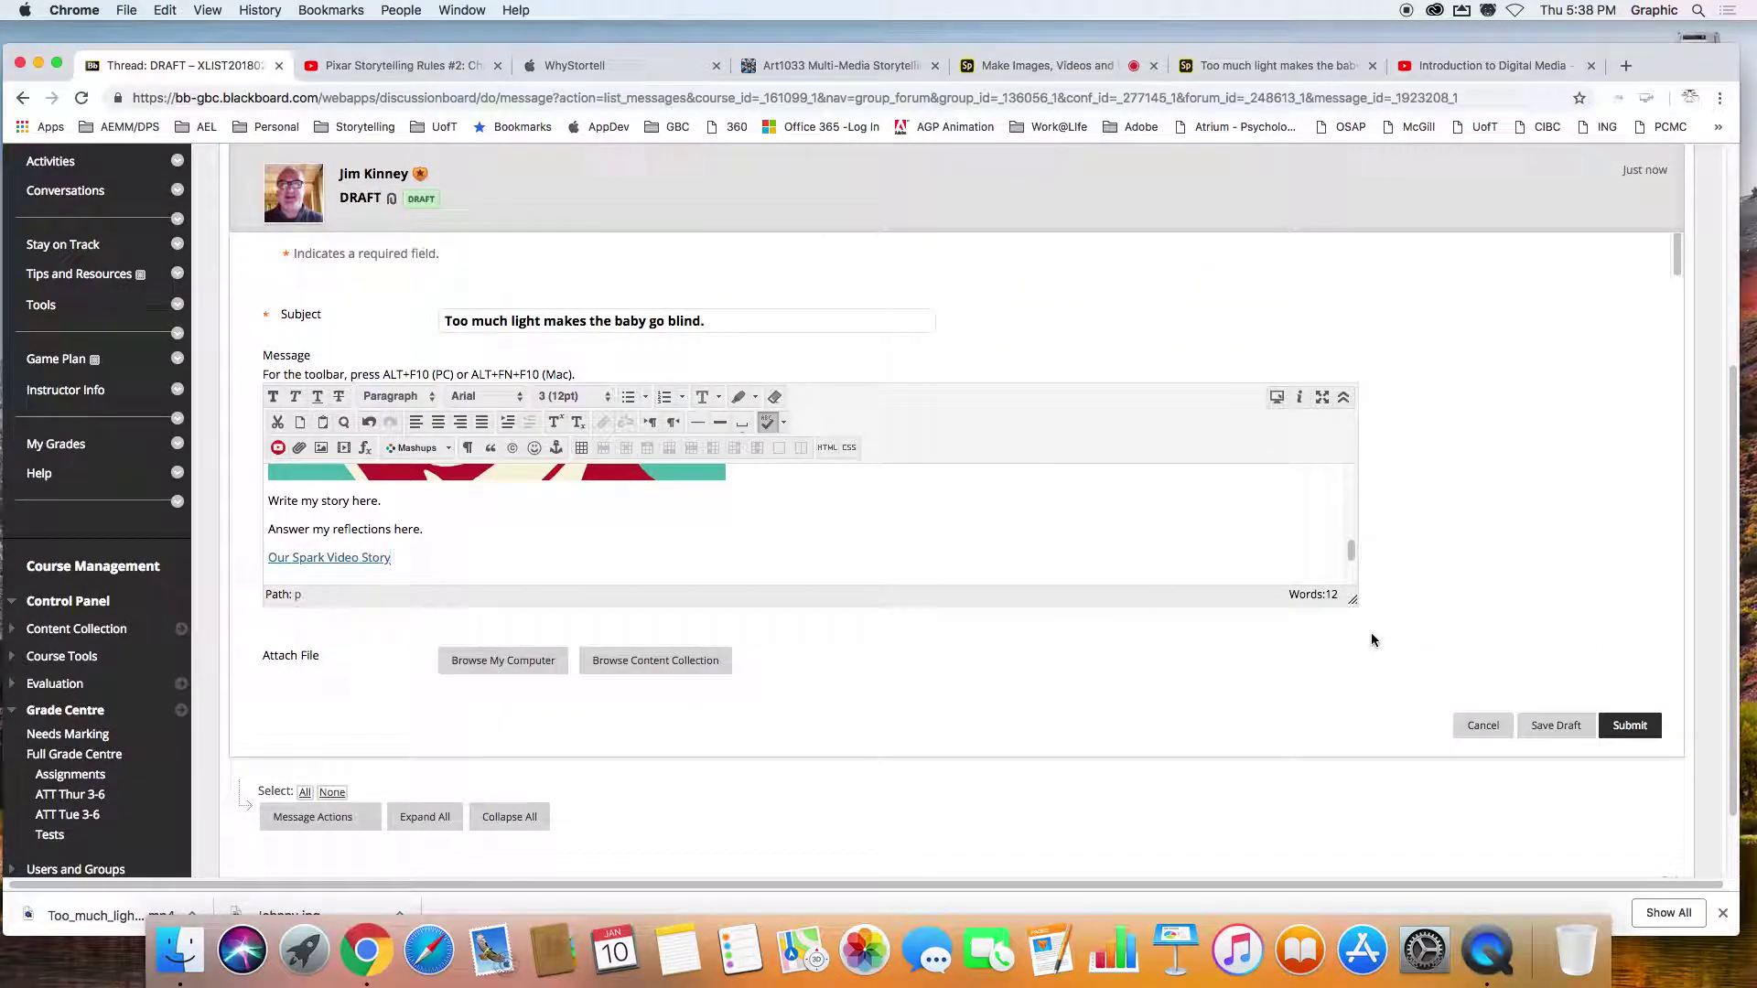
{"action": "left_click", "coordinate": [1628, 727]}
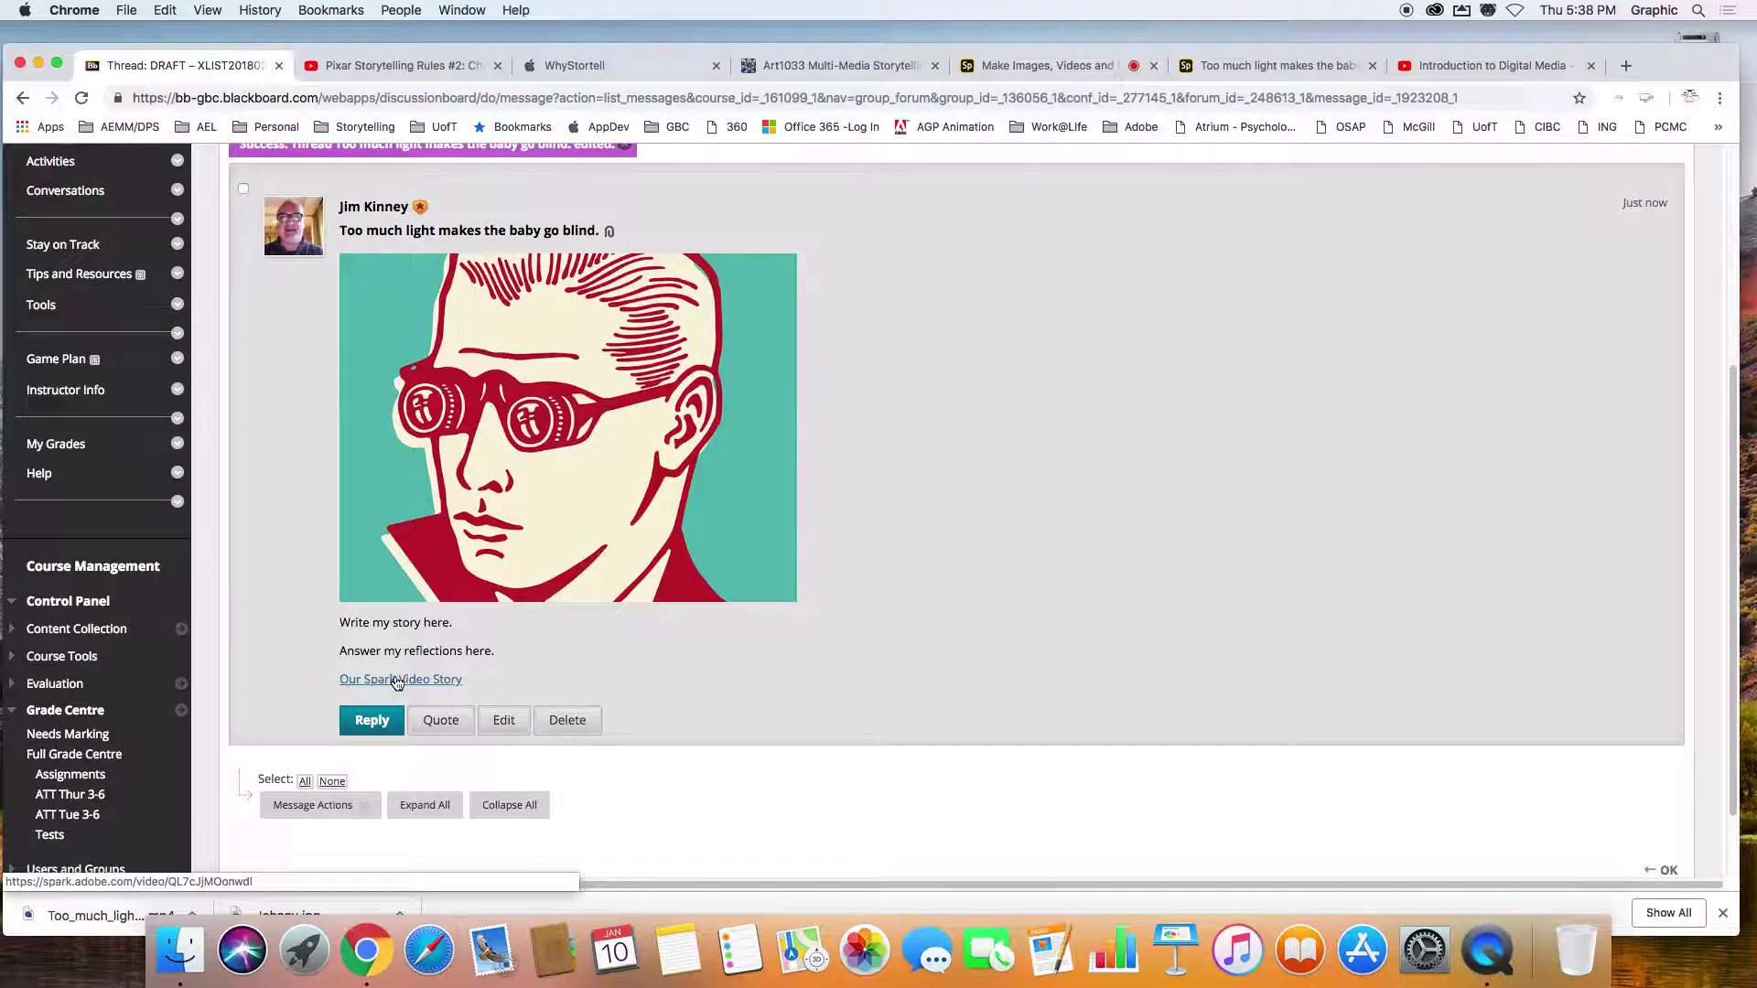
Test the Our Spark Video Story link by briefly playing its video, and go back from the thread to the forum's thread list.
{"action": "left_click", "coordinate": [396, 680]}
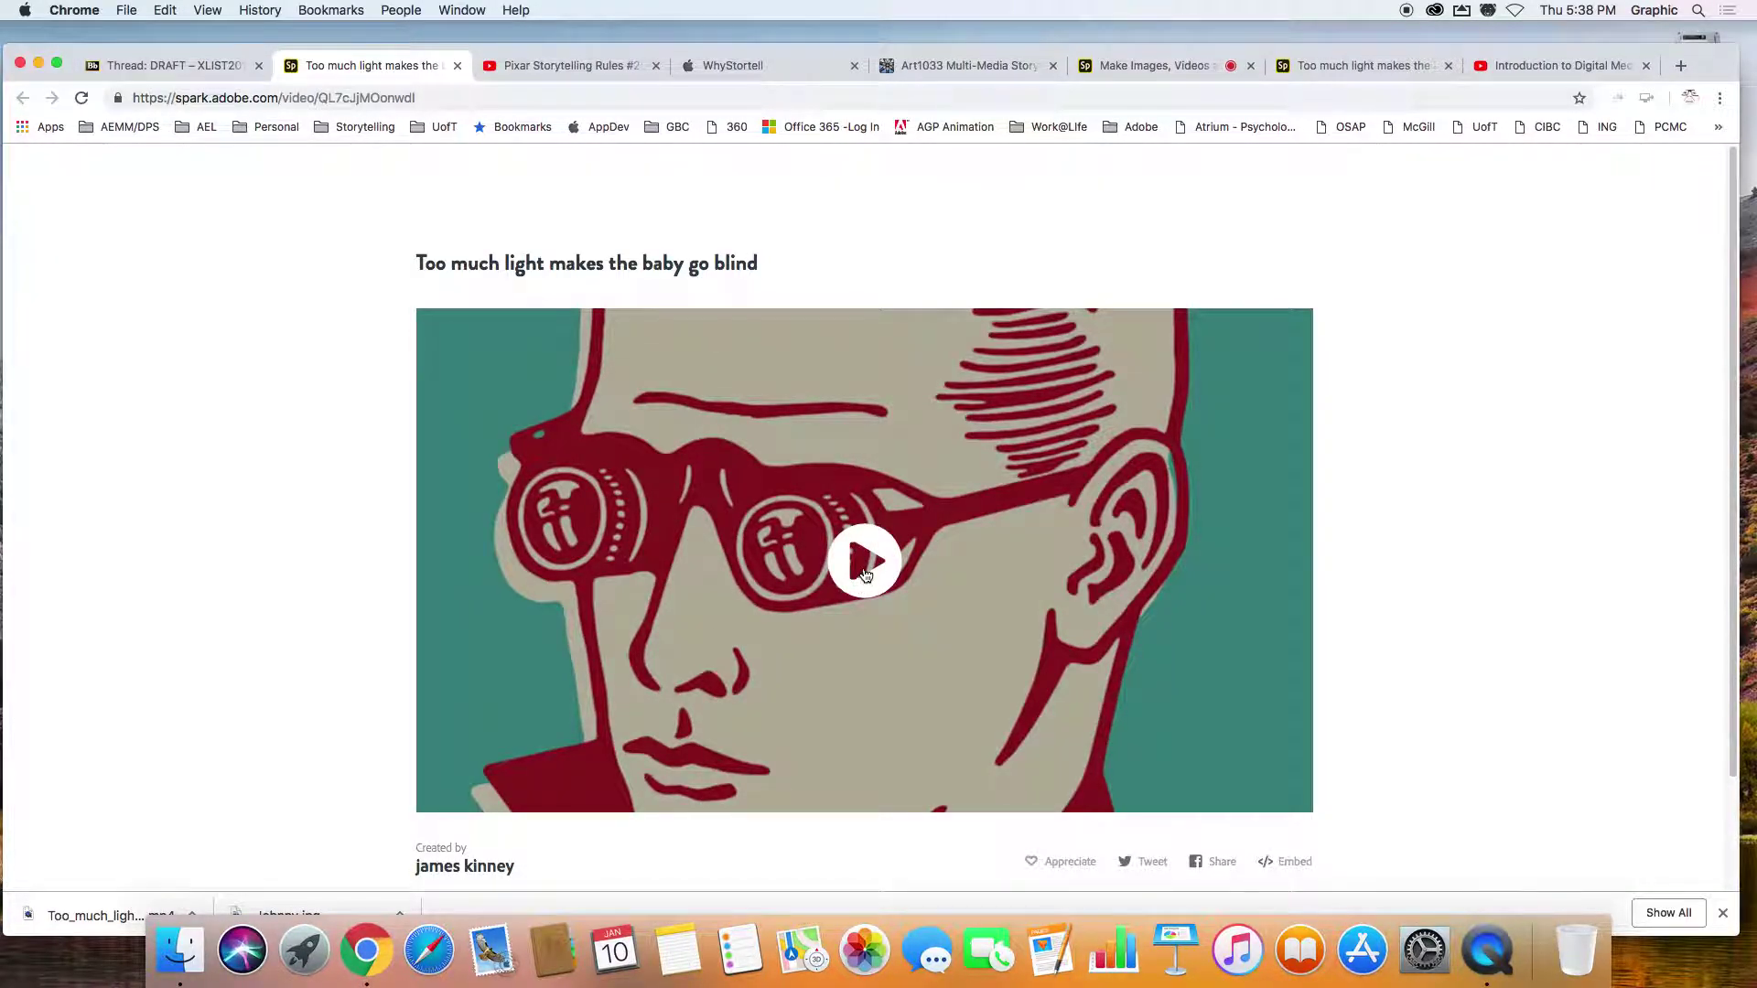
{"action": "left_click", "coordinate": [859, 567]}
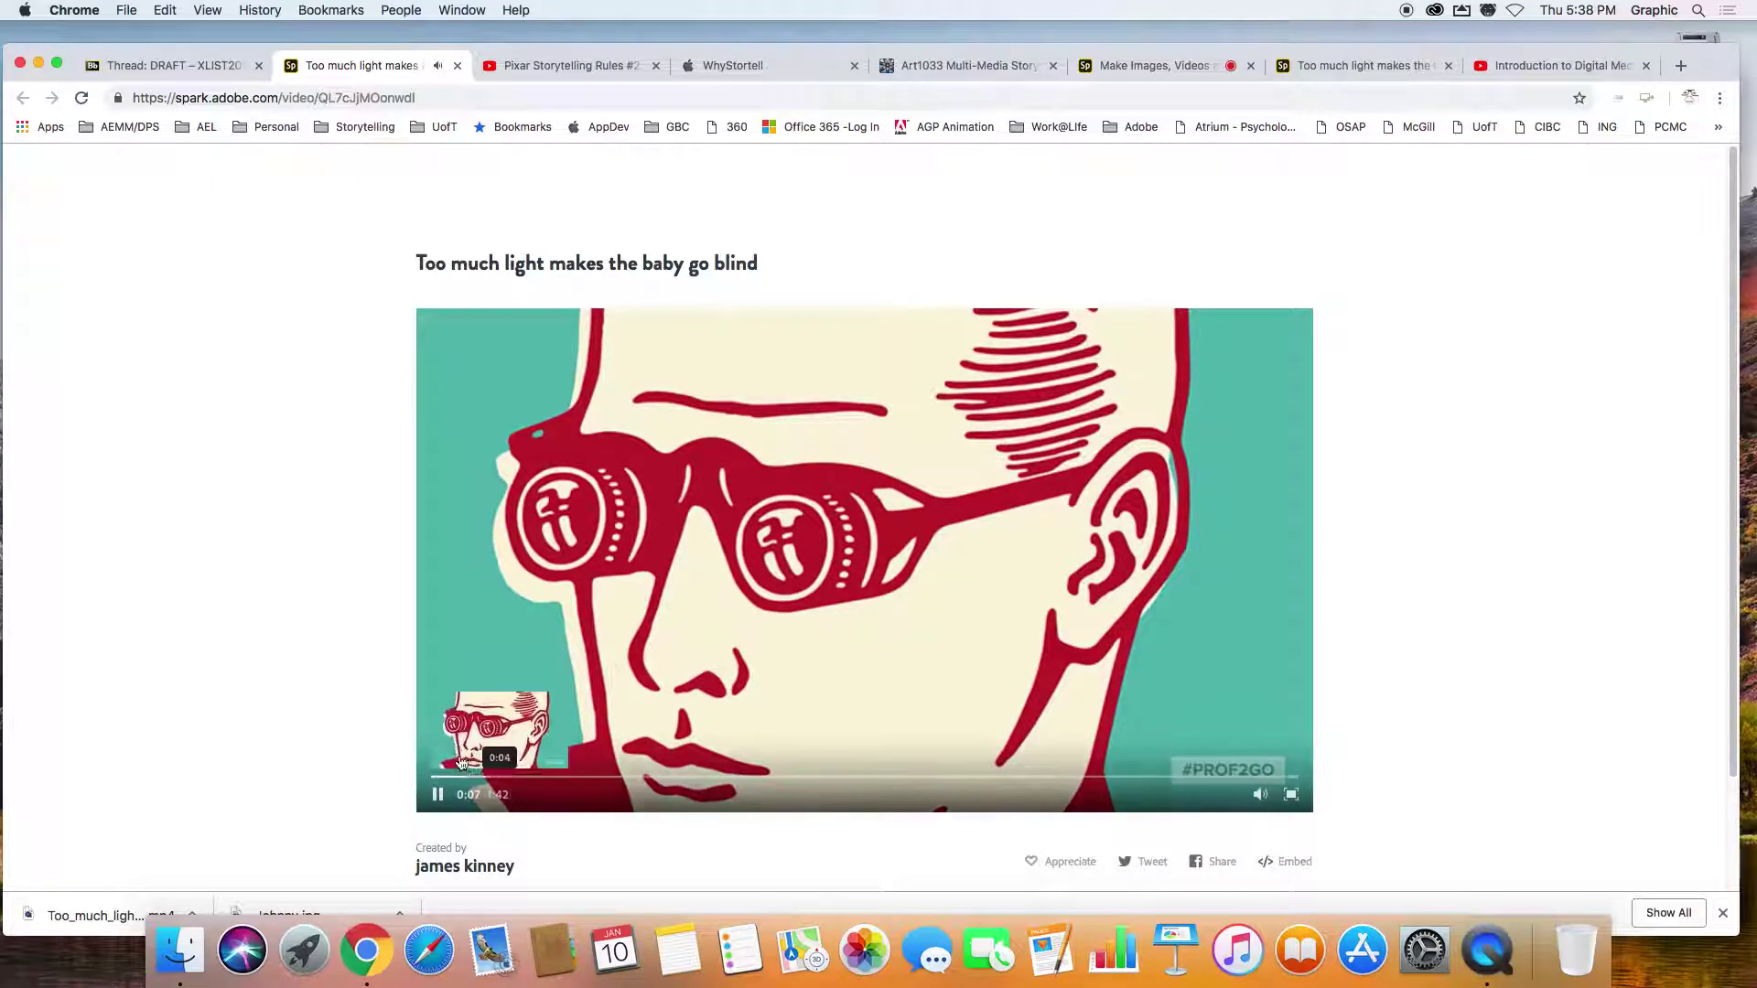
{"action": "left_click", "coordinate": [437, 796]}
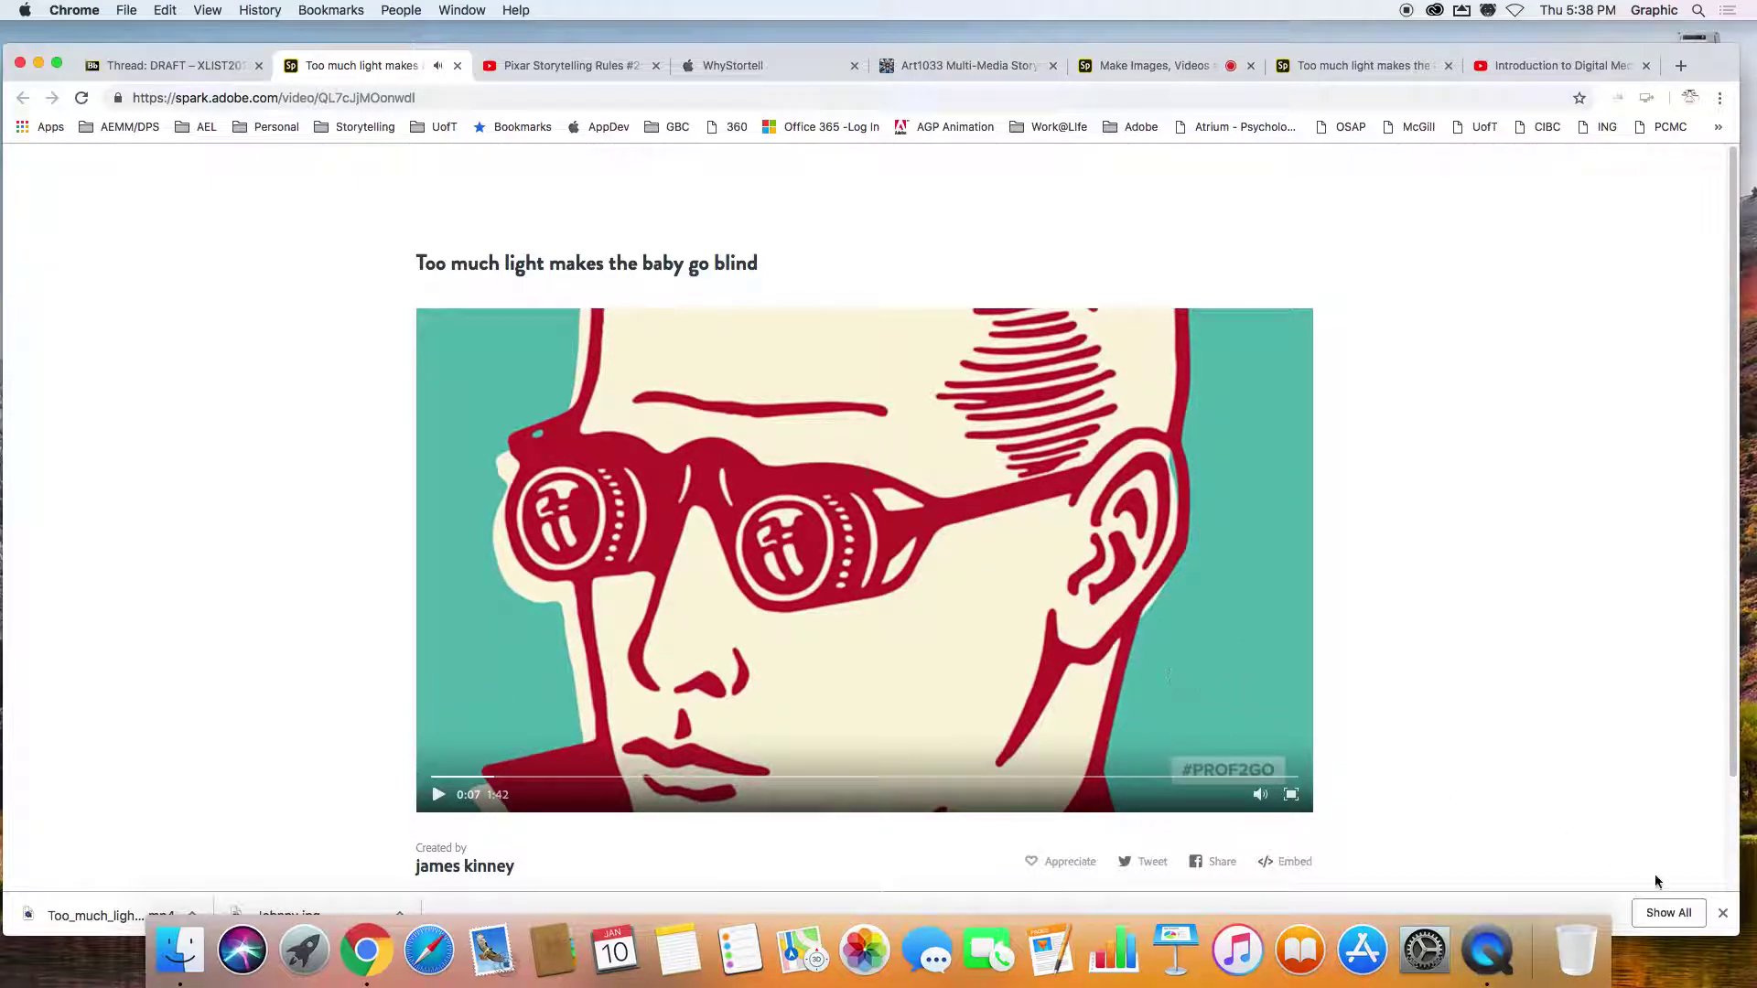
{"action": "left_click", "coordinate": [186, 62]}
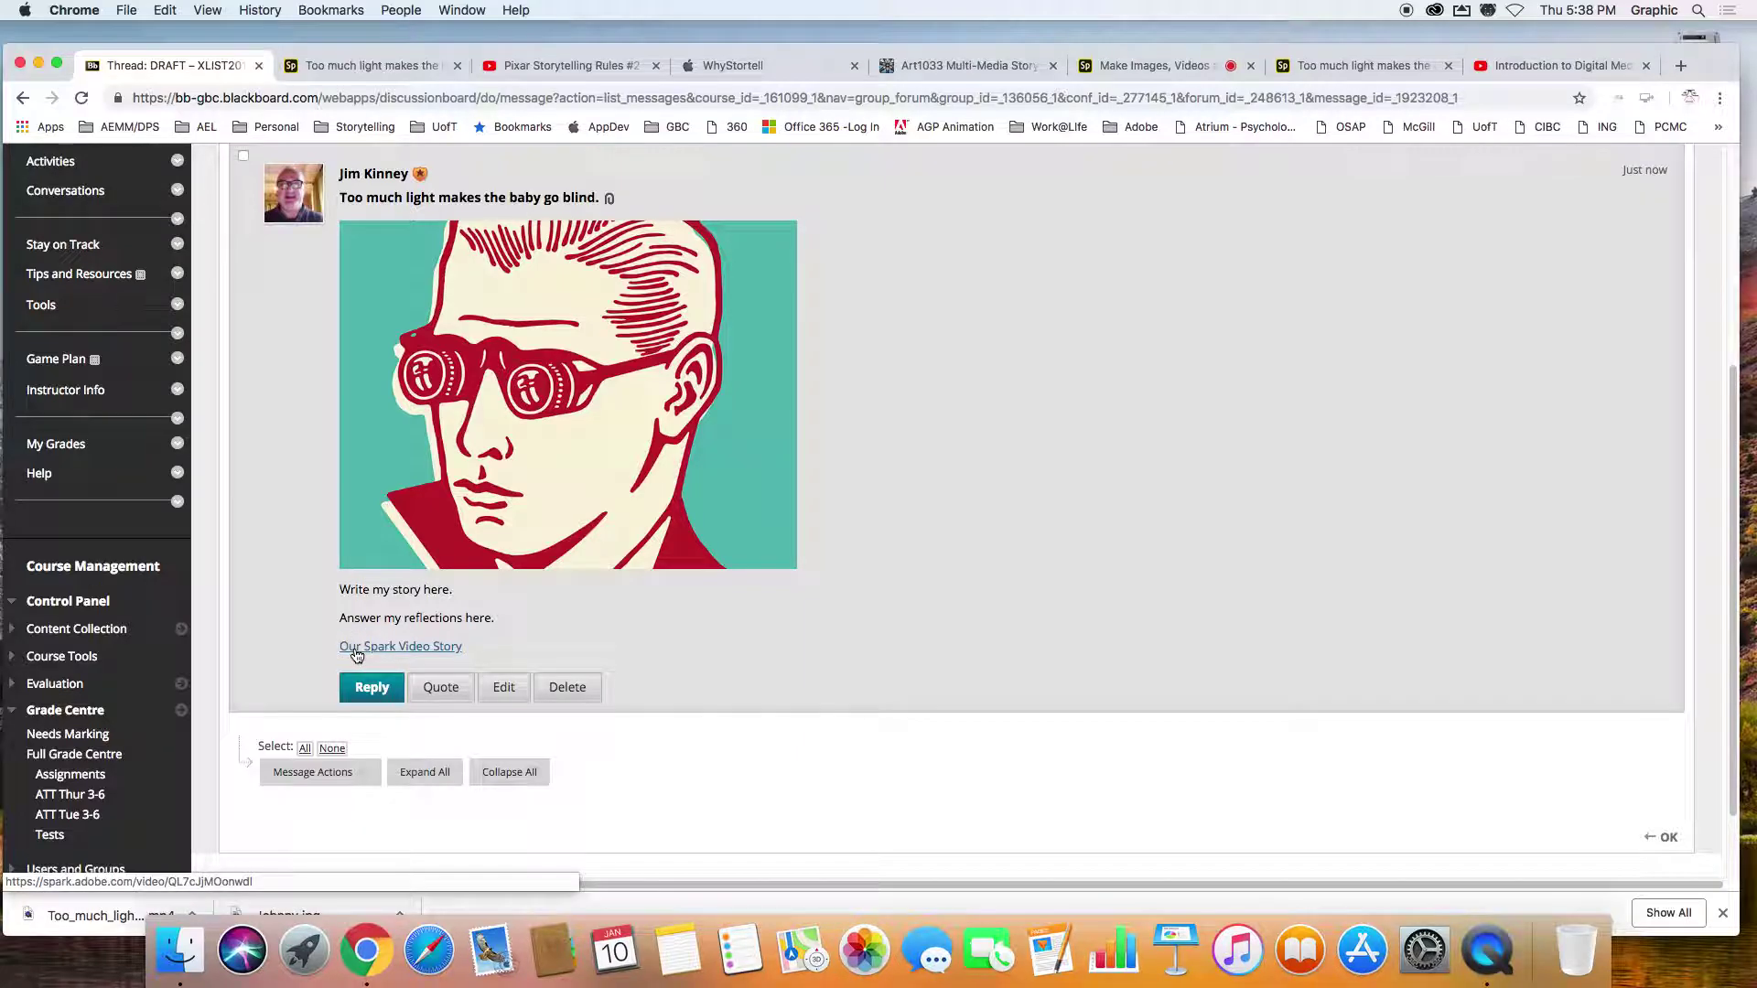
{"action": "left_click", "coordinate": [359, 652]}
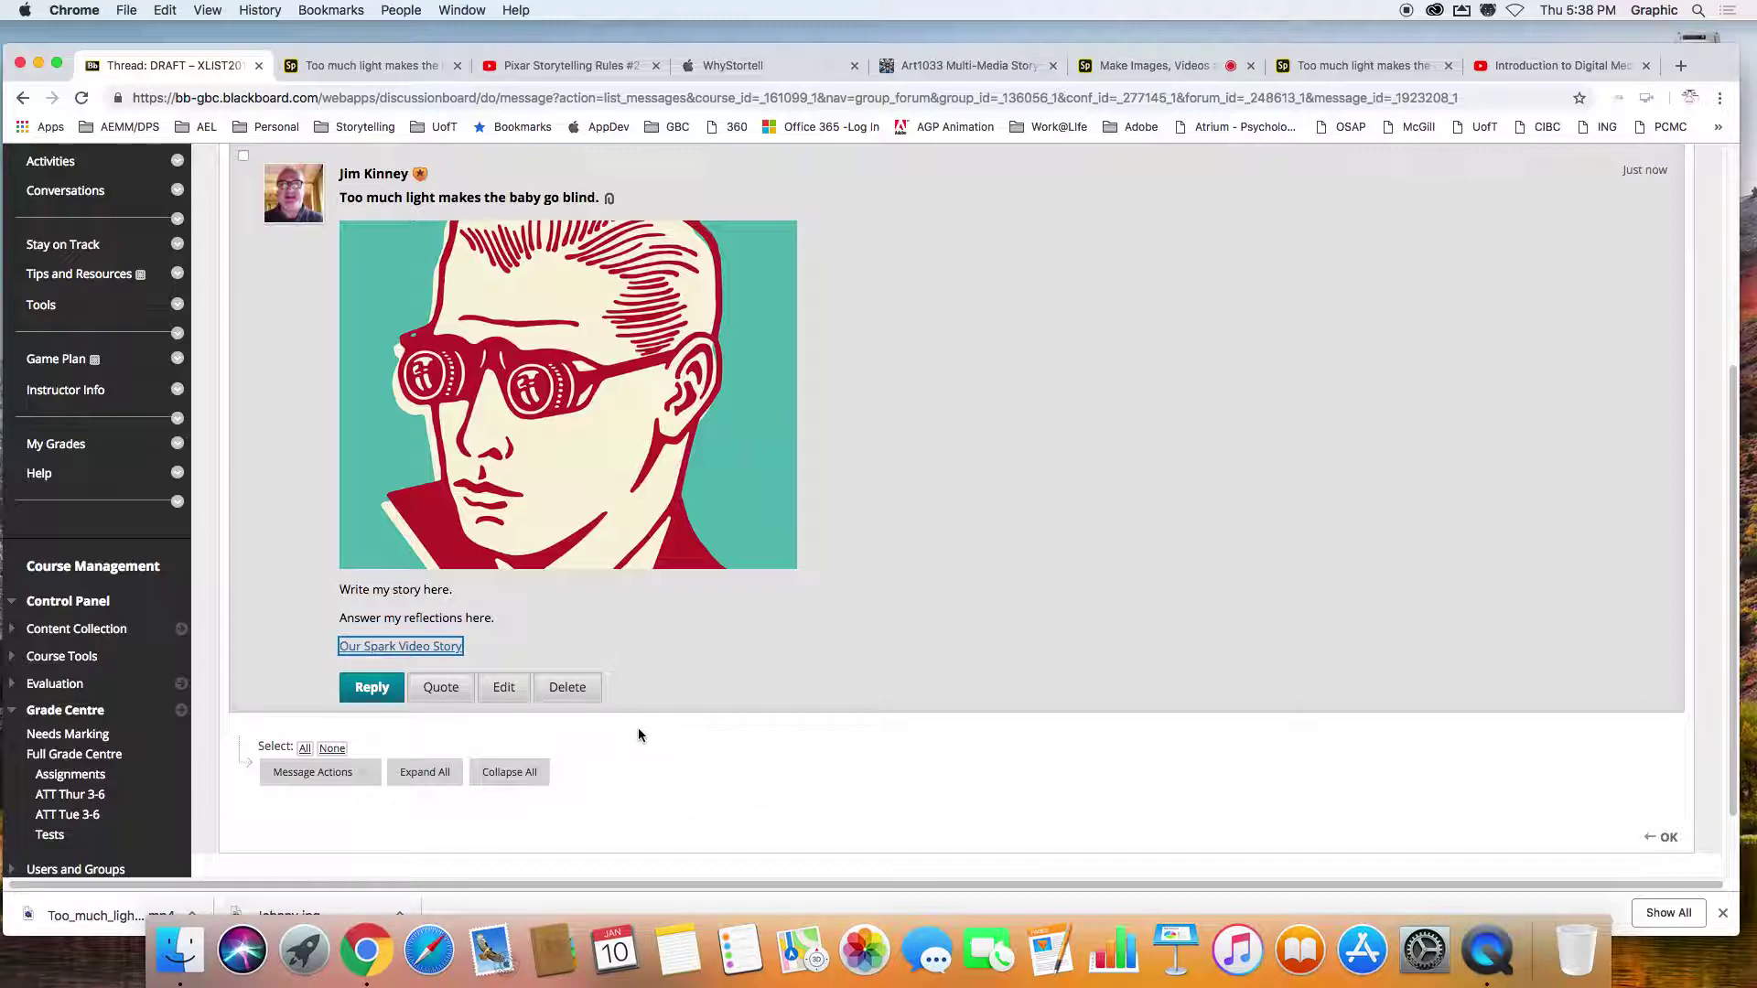
{"action": "left_click", "coordinate": [1645, 835]}
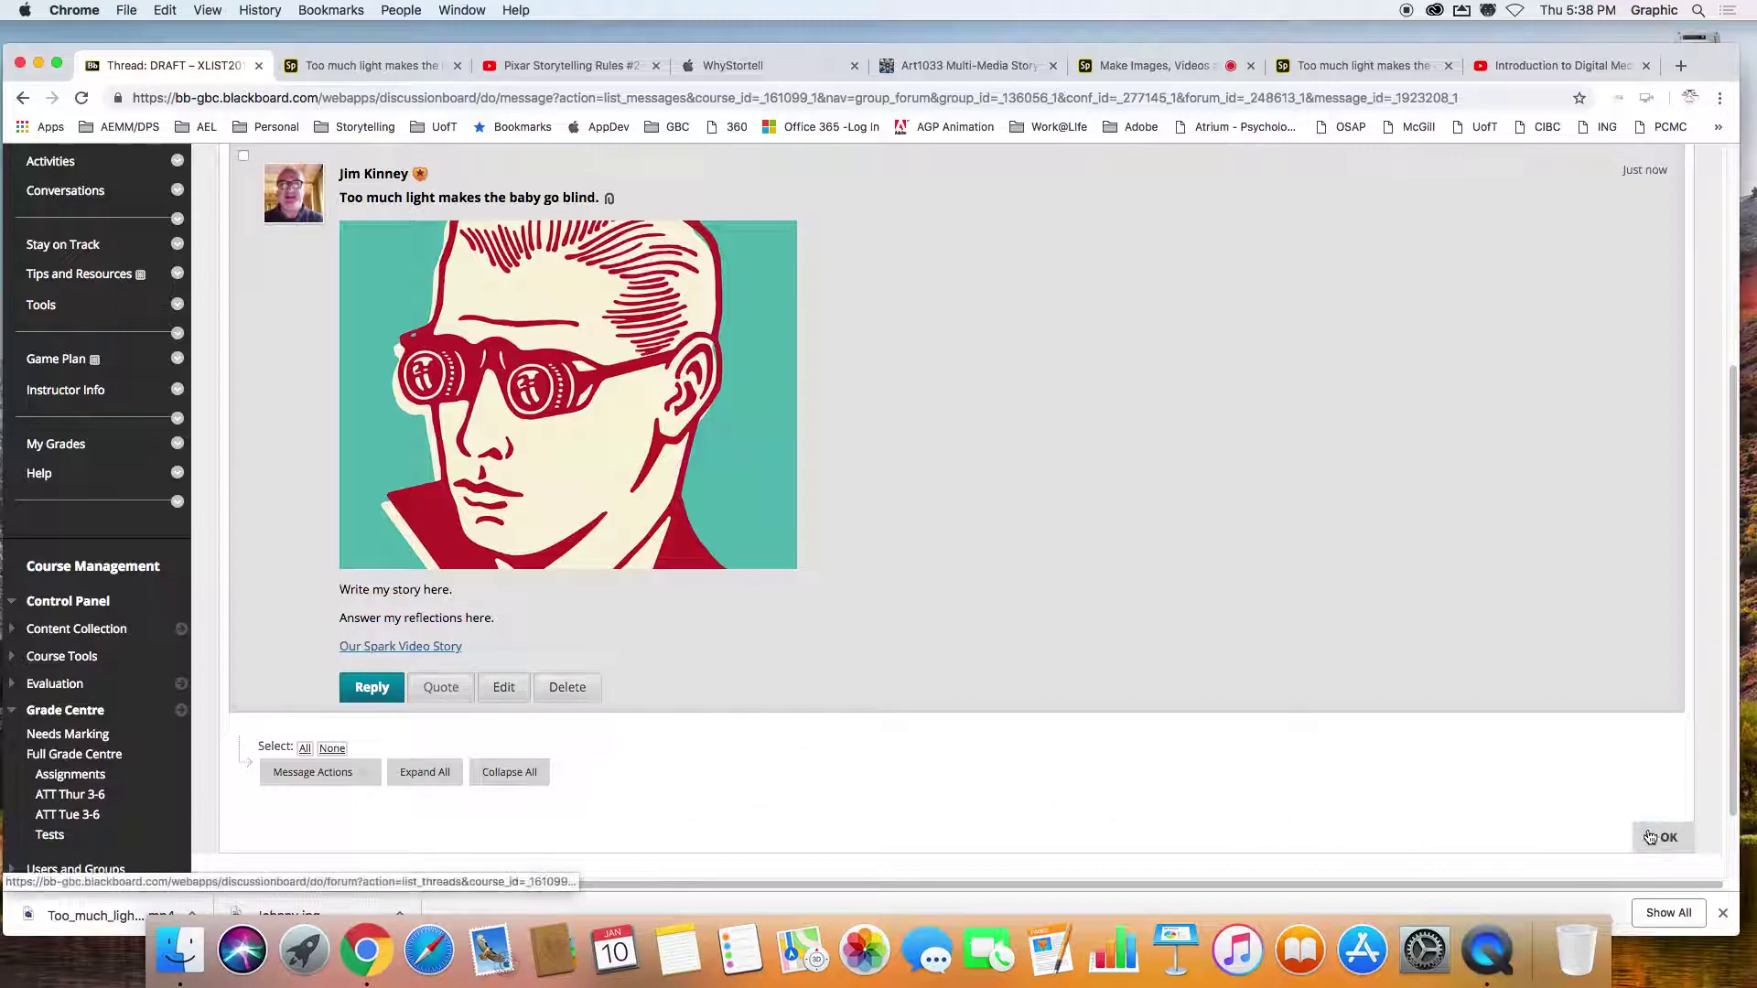